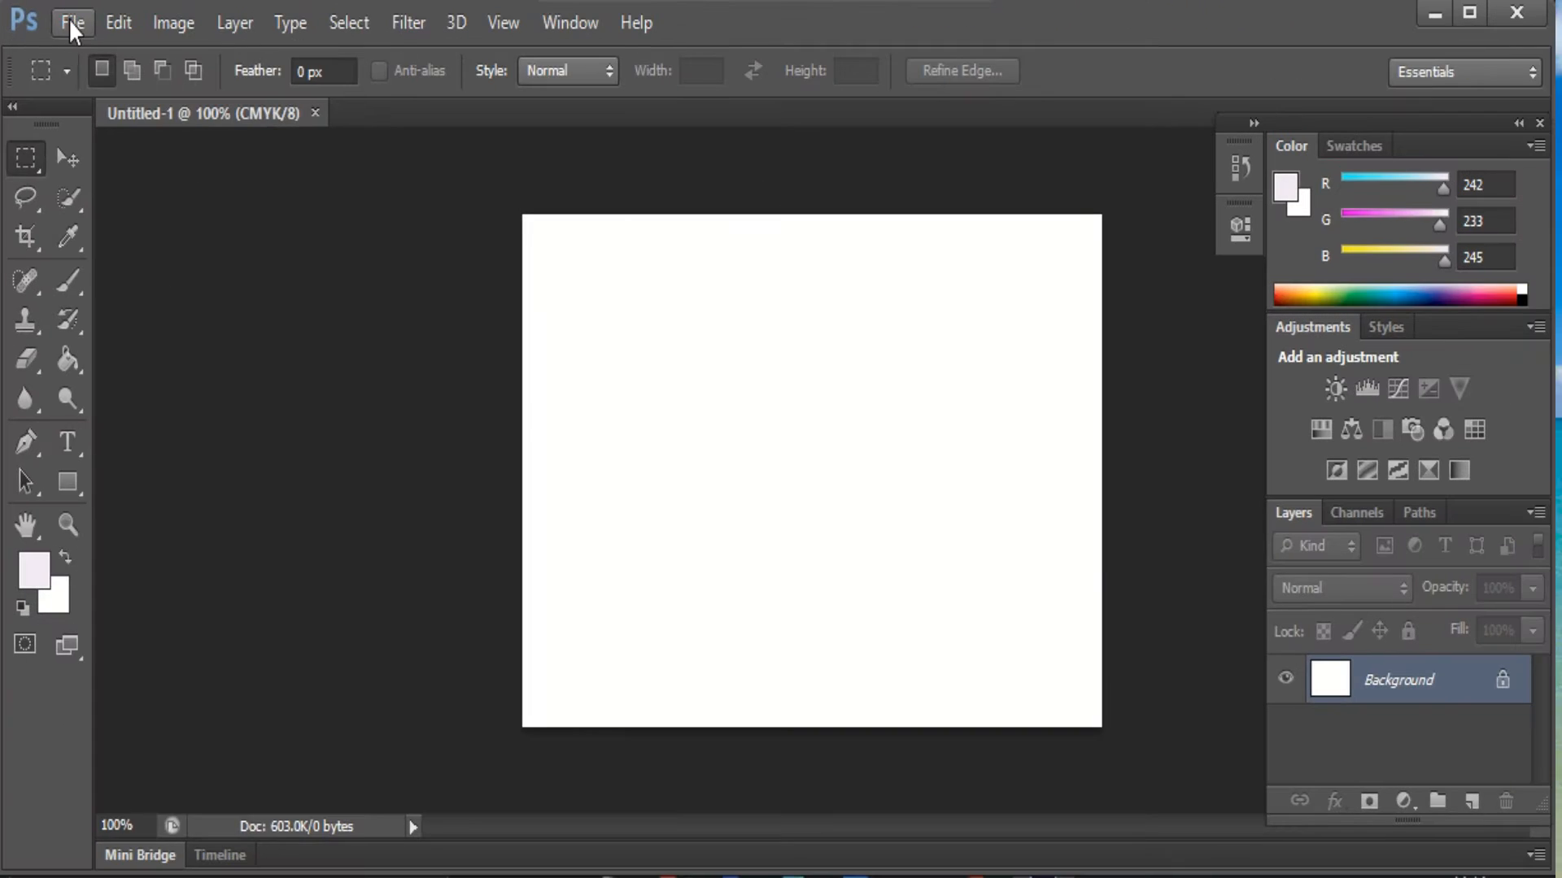
Open the File menu for the blank Untitled-1 CMYK document
{"action": "left_click", "coordinate": [119, 8]}
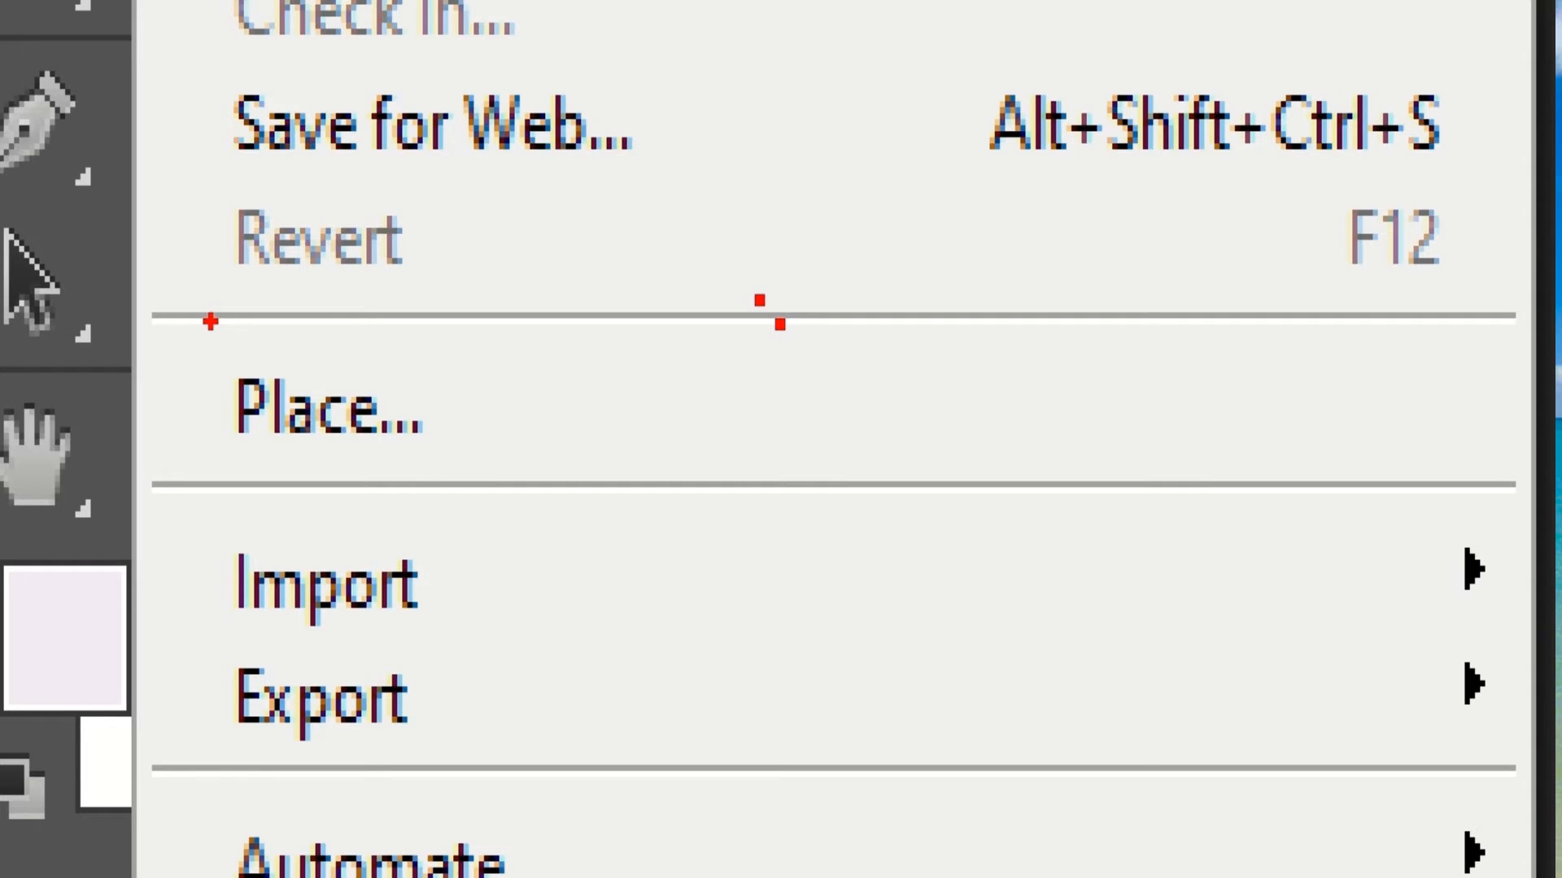
{"action": "key", "text": "Escape"}
{"action": "left_click", "coordinate": [92, 21]}
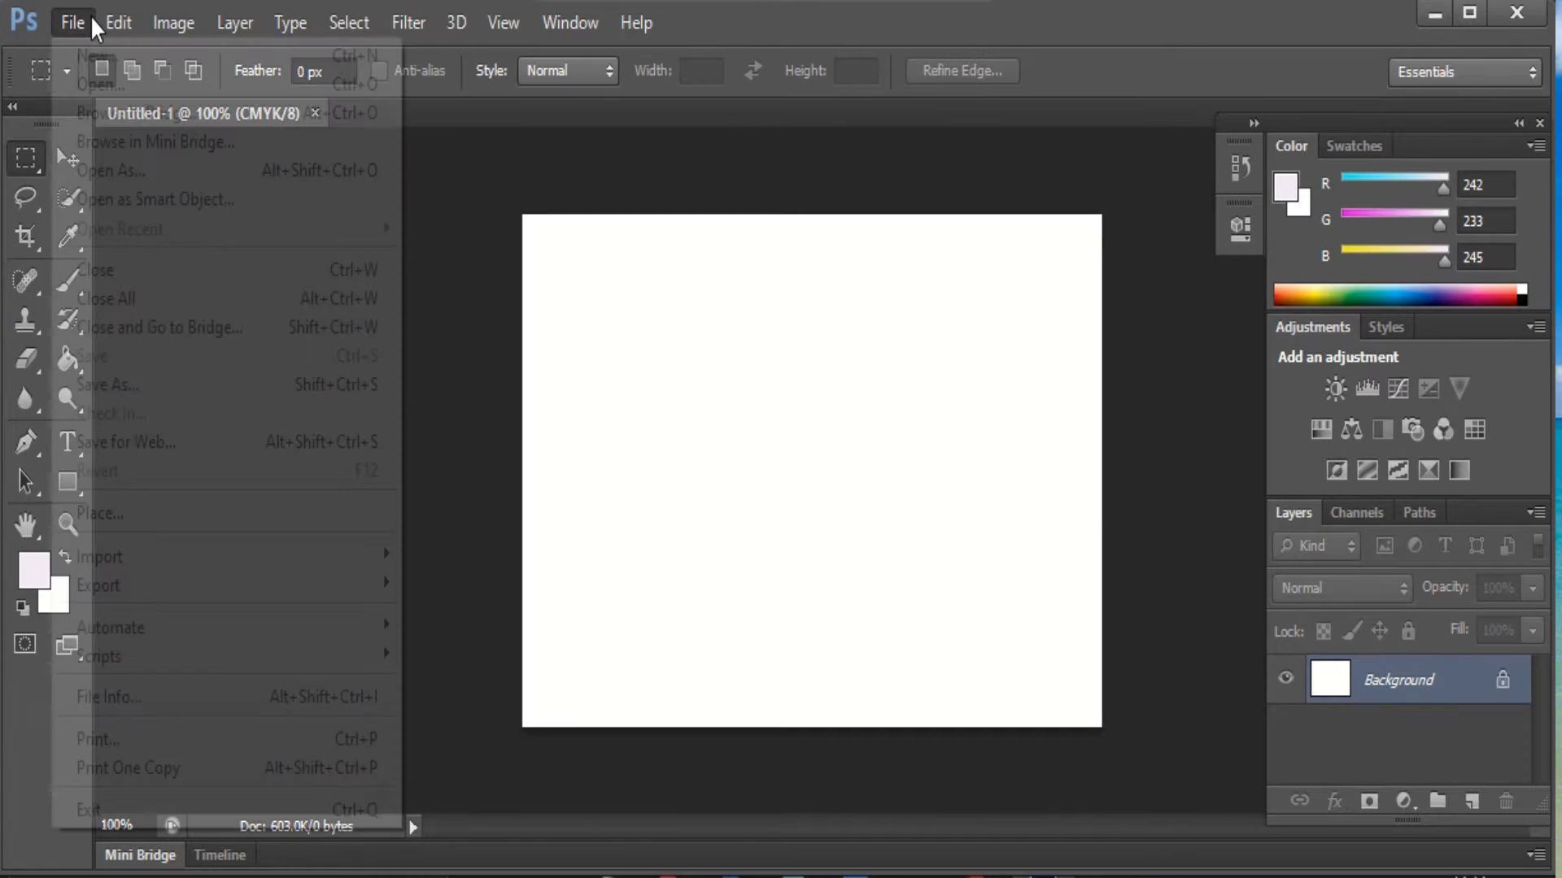
Place the Desert sample picture from Sample Pictures onto the Untitled-1 canvas
{"action": "left_click", "coordinate": [81, 514]}
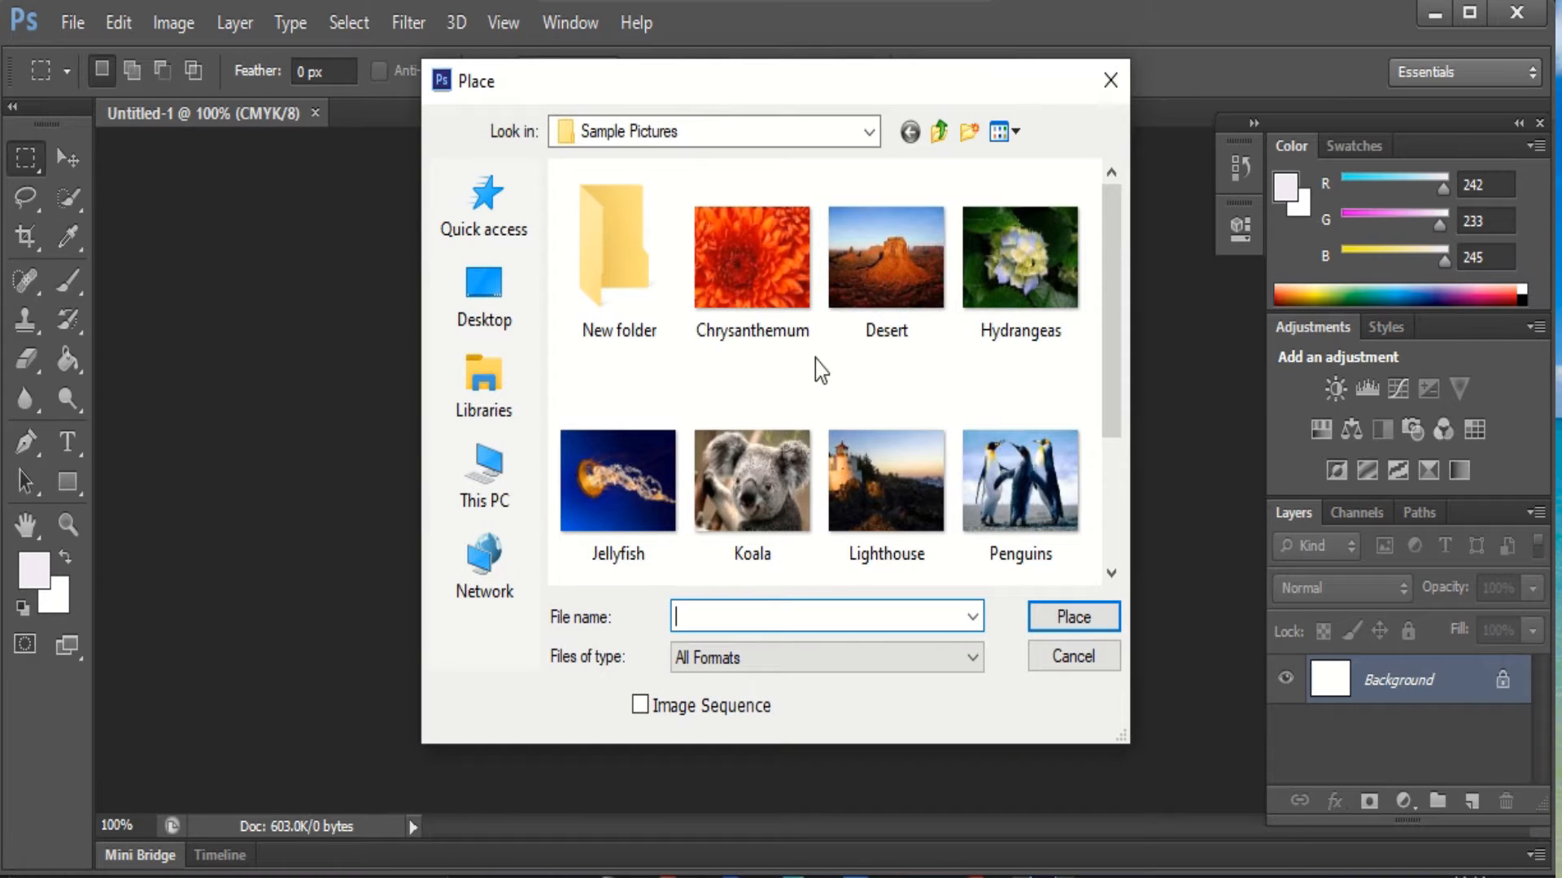
{"action": "left_click_drag", "start_coordinate": [1115, 308], "coordinate": [1119, 254]}
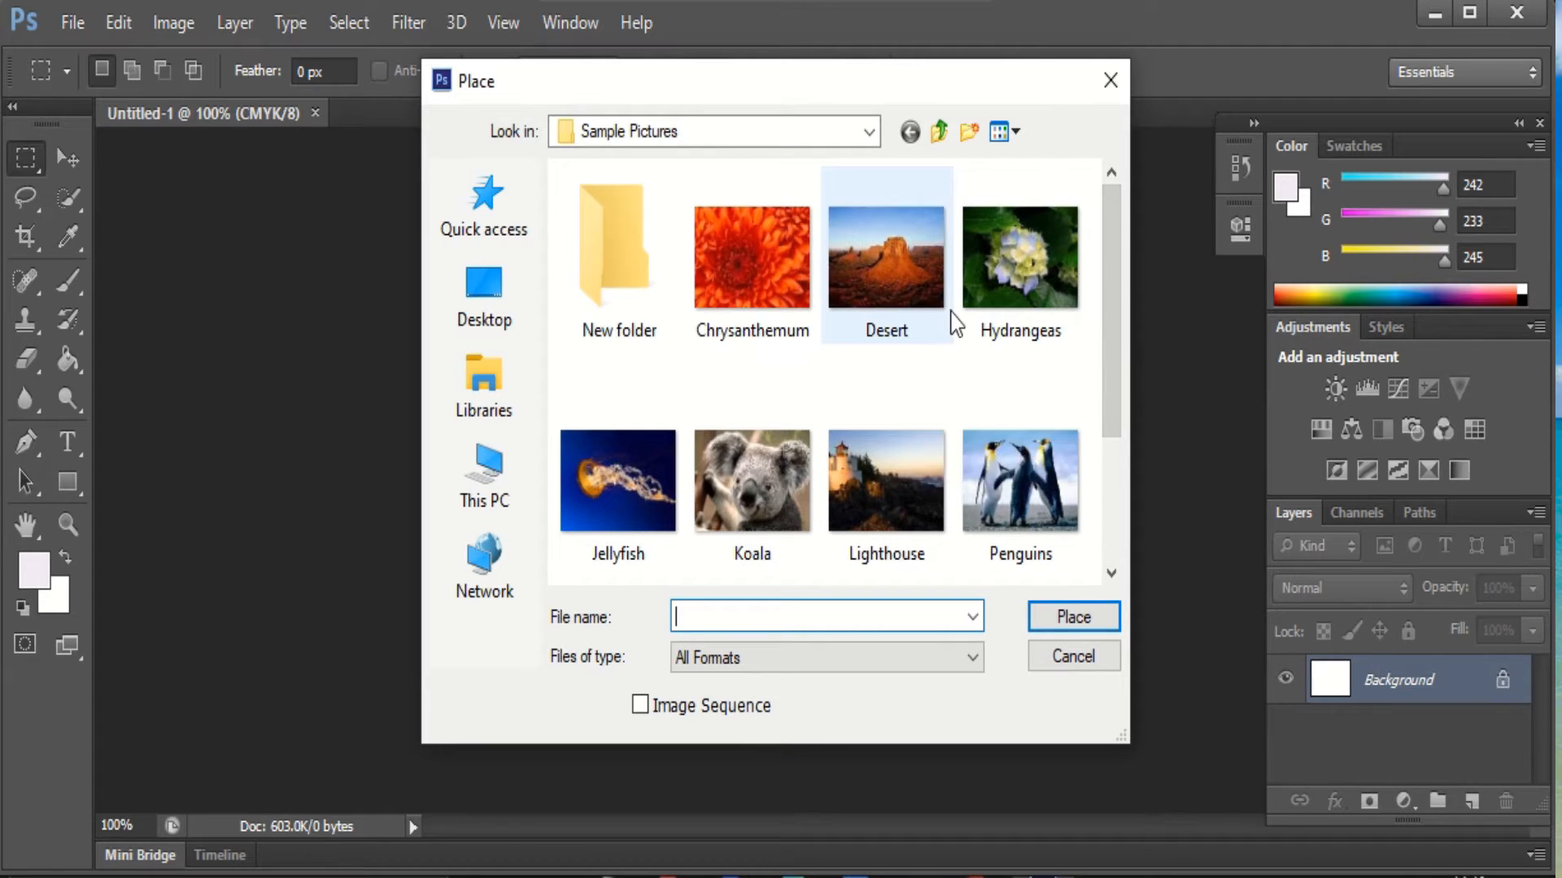
{"action": "left_click", "coordinate": [913, 275]}
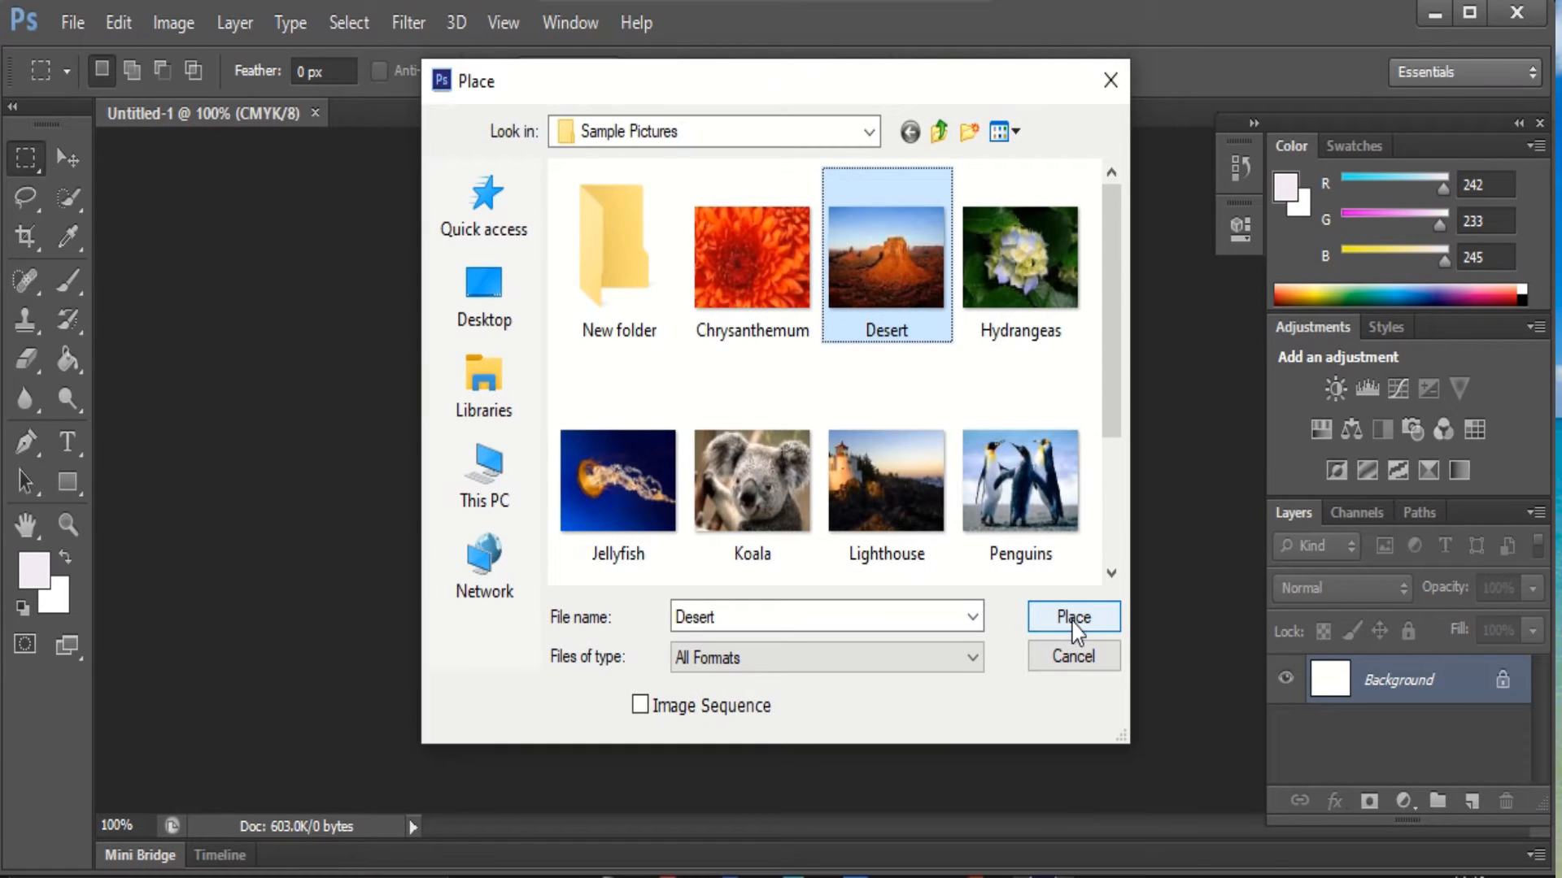
{"action": "left_click", "coordinate": [1082, 622]}
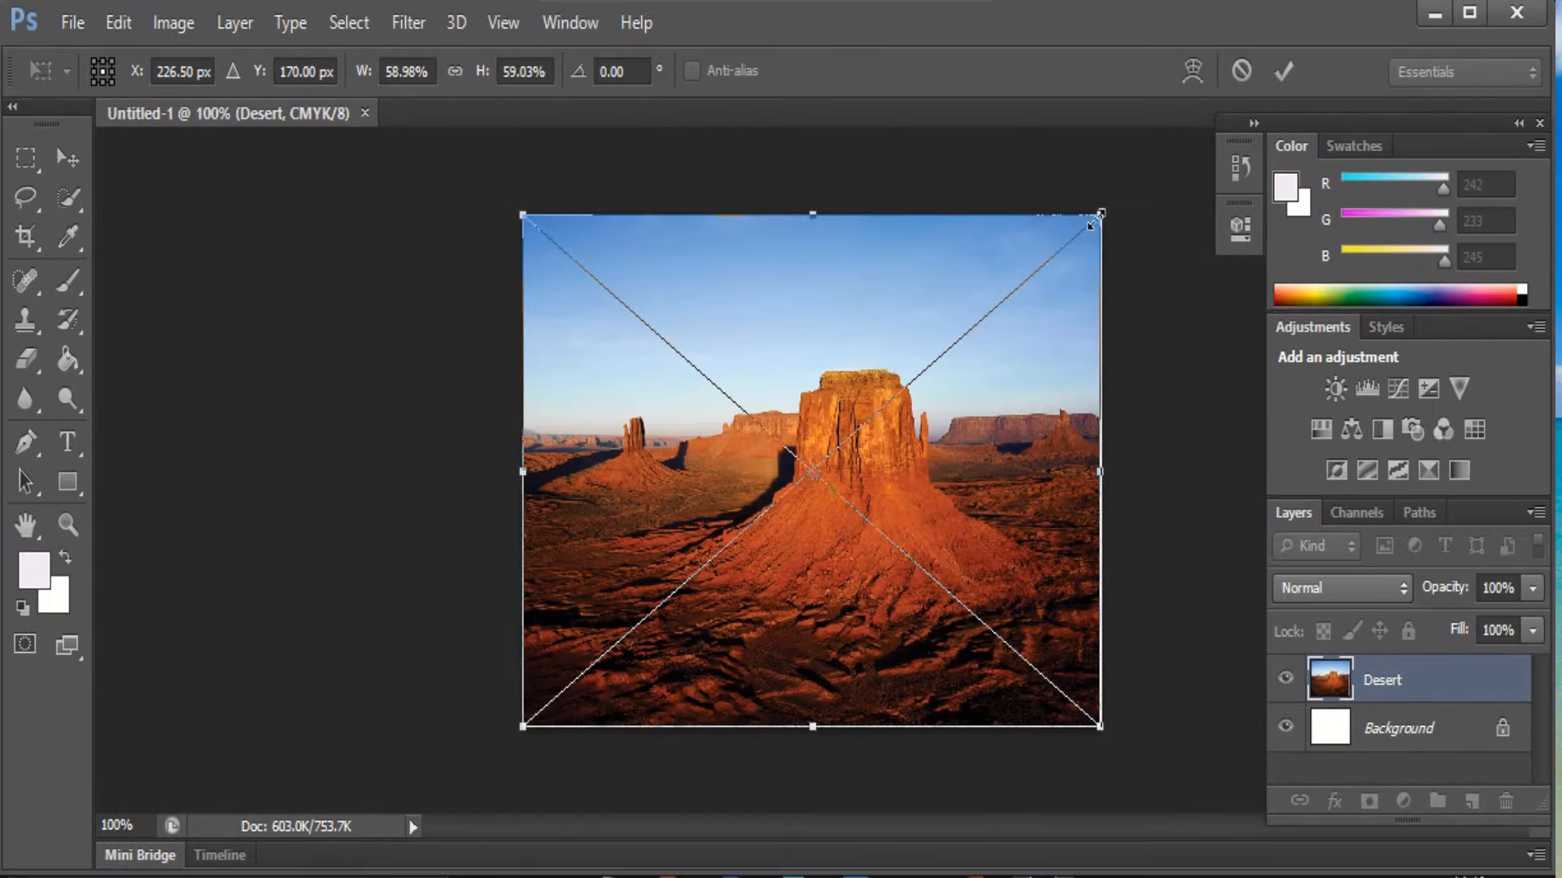
Scale the placed Desert image so its edges match the canvas
{"action": "left_click_drag", "start_coordinate": [1102, 215], "coordinate": [878, 422]}
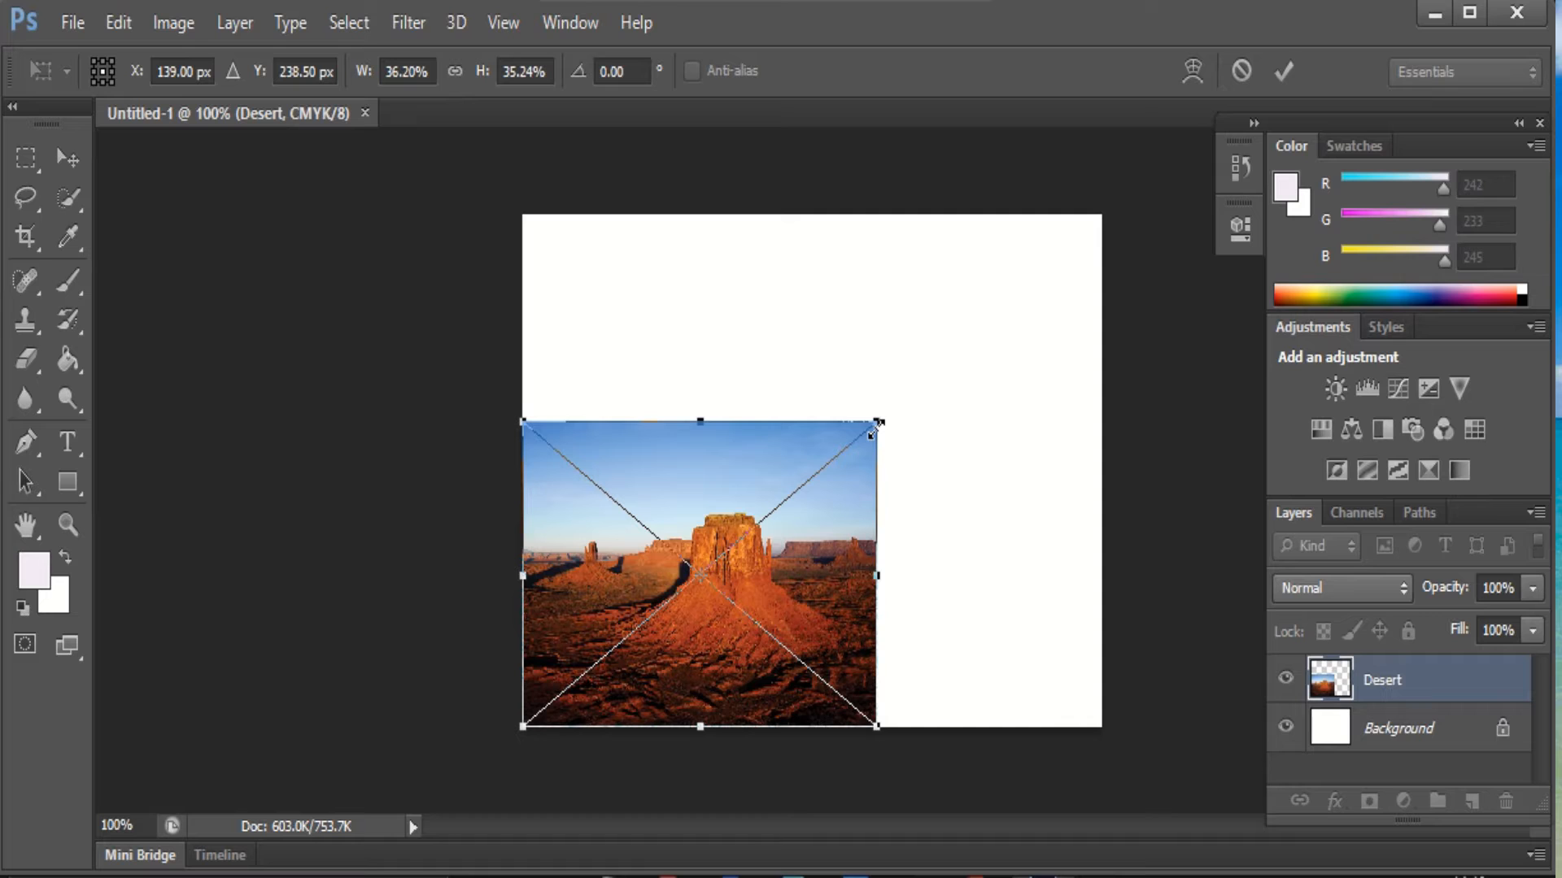
{"action": "left_click_drag", "start_coordinate": [875, 430], "coordinate": [1094, 231]}
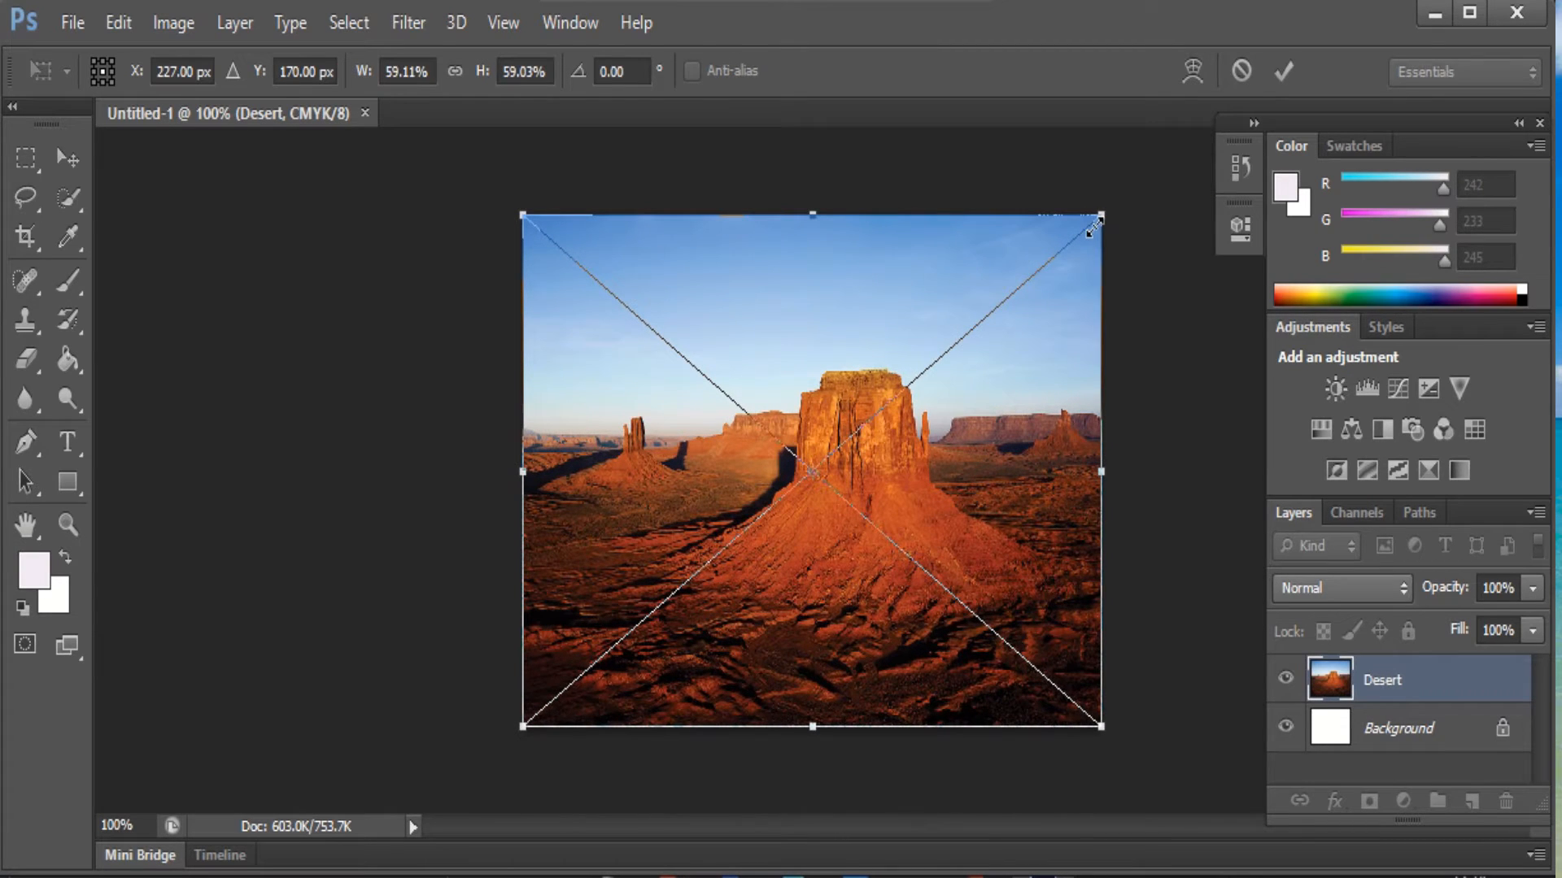
{"action": "mouse_move", "coordinate": [814, 218]}
{"action": "left_mouse_down"}
{"action": "mouse_move", "coordinate": [812, 426]}
{"action": "mouse_move", "coordinate": [819, 215]}
{"action": "left_mouse_up"}
{"action": "mouse_move", "coordinate": [1101, 478]}
{"action": "left_mouse_down"}
{"action": "mouse_move", "coordinate": [908, 474]}
{"action": "mouse_move", "coordinate": [1098, 467]}
{"action": "left_mouse_up"}
Bring the Desert image back to a near-level -0.05° rotation and commit the transform
{"action": "mouse_move", "coordinate": [1135, 196]}
{"action": "left_mouse_down"}
{"action": "mouse_move", "coordinate": [1057, 59]}
{"action": "mouse_move", "coordinate": [1146, 341]}
{"action": "mouse_move", "coordinate": [1143, 118]}
{"action": "mouse_move", "coordinate": [1151, 184]}
{"action": "mouse_move", "coordinate": [1003, 304]}
{"action": "mouse_move", "coordinate": [1107, 210]}
{"action": "left_mouse_up"}
{"action": "mouse_move", "coordinate": [1148, 210]}
{"action": "left_mouse_down"}
{"action": "mouse_move", "coordinate": [1089, 134]}
{"action": "mouse_move", "coordinate": [1120, 235]}
{"action": "mouse_move", "coordinate": [1117, 218]}
{"action": "left_mouse_up"}
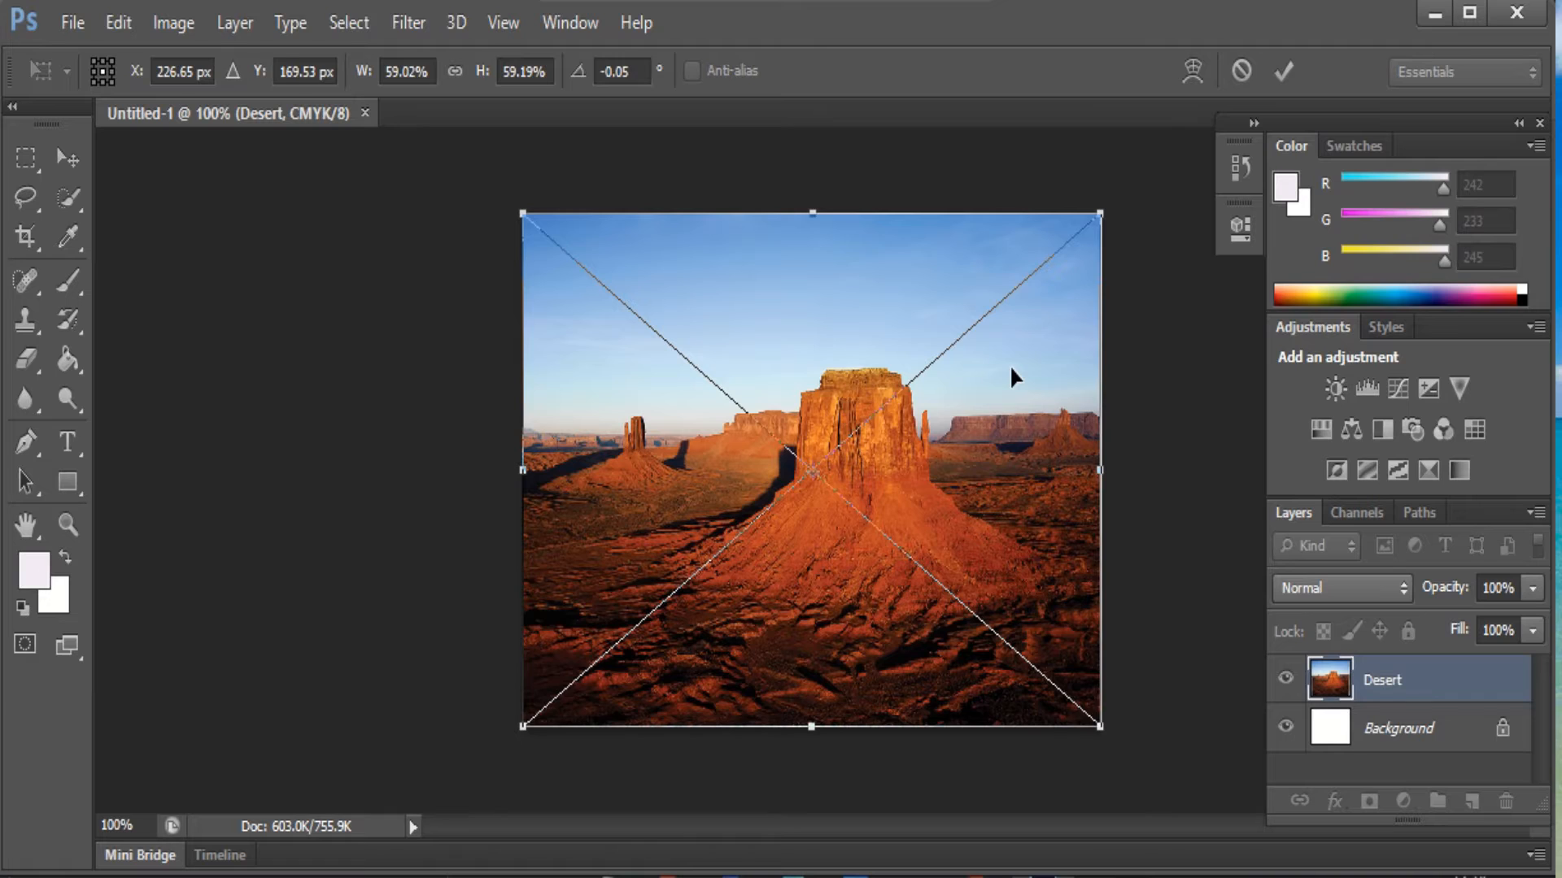
{"action": "key", "text": "Return"}
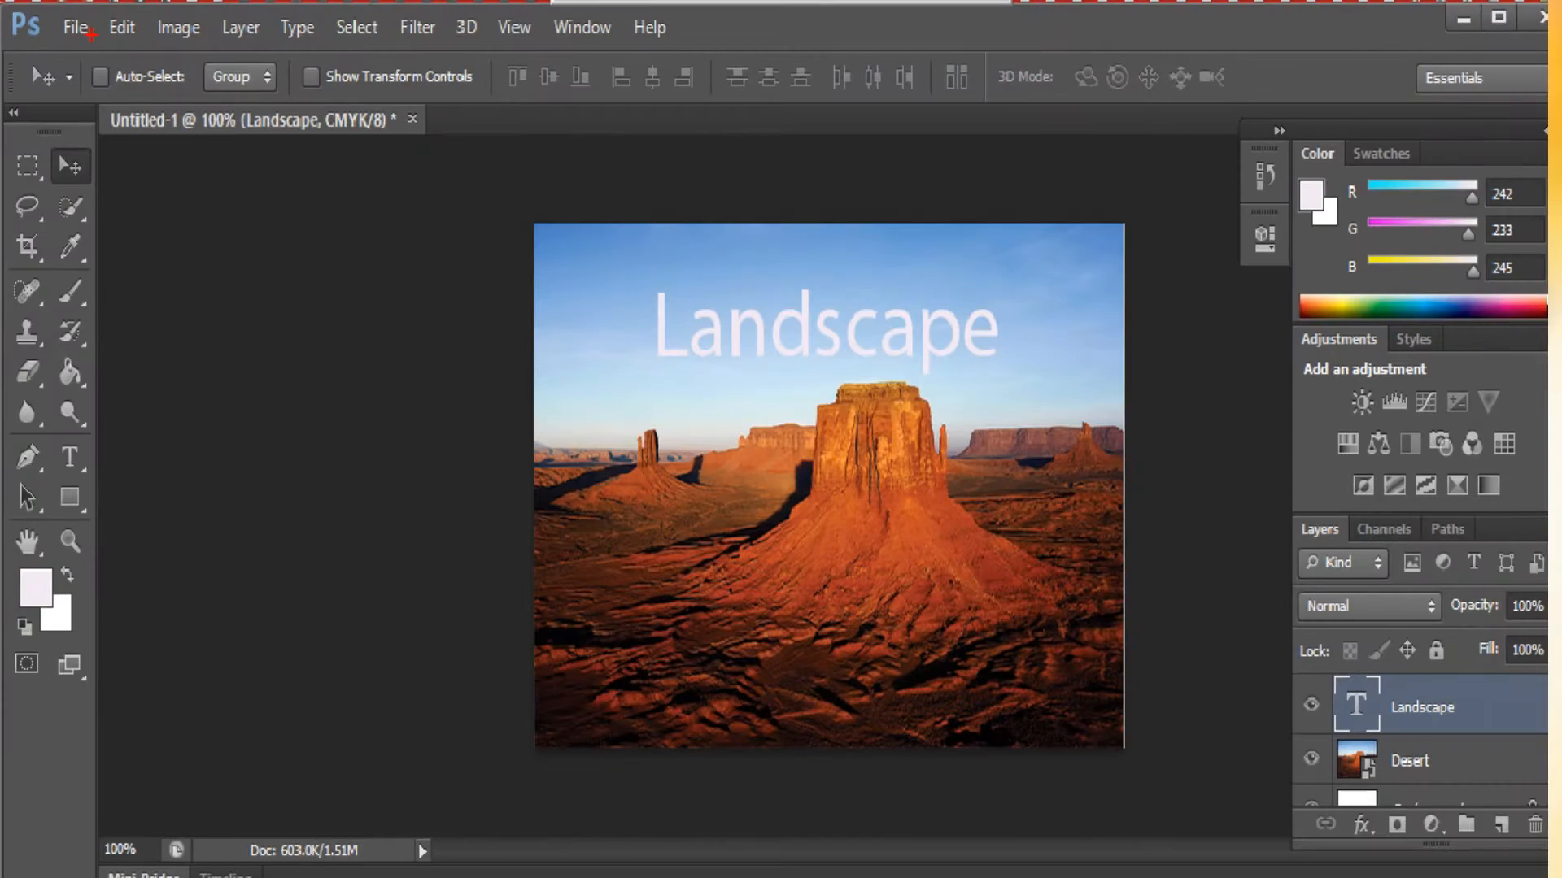
Open the File menu over the Landscape composition, then dismiss it
{"action": "left_click", "coordinate": [78, 26]}
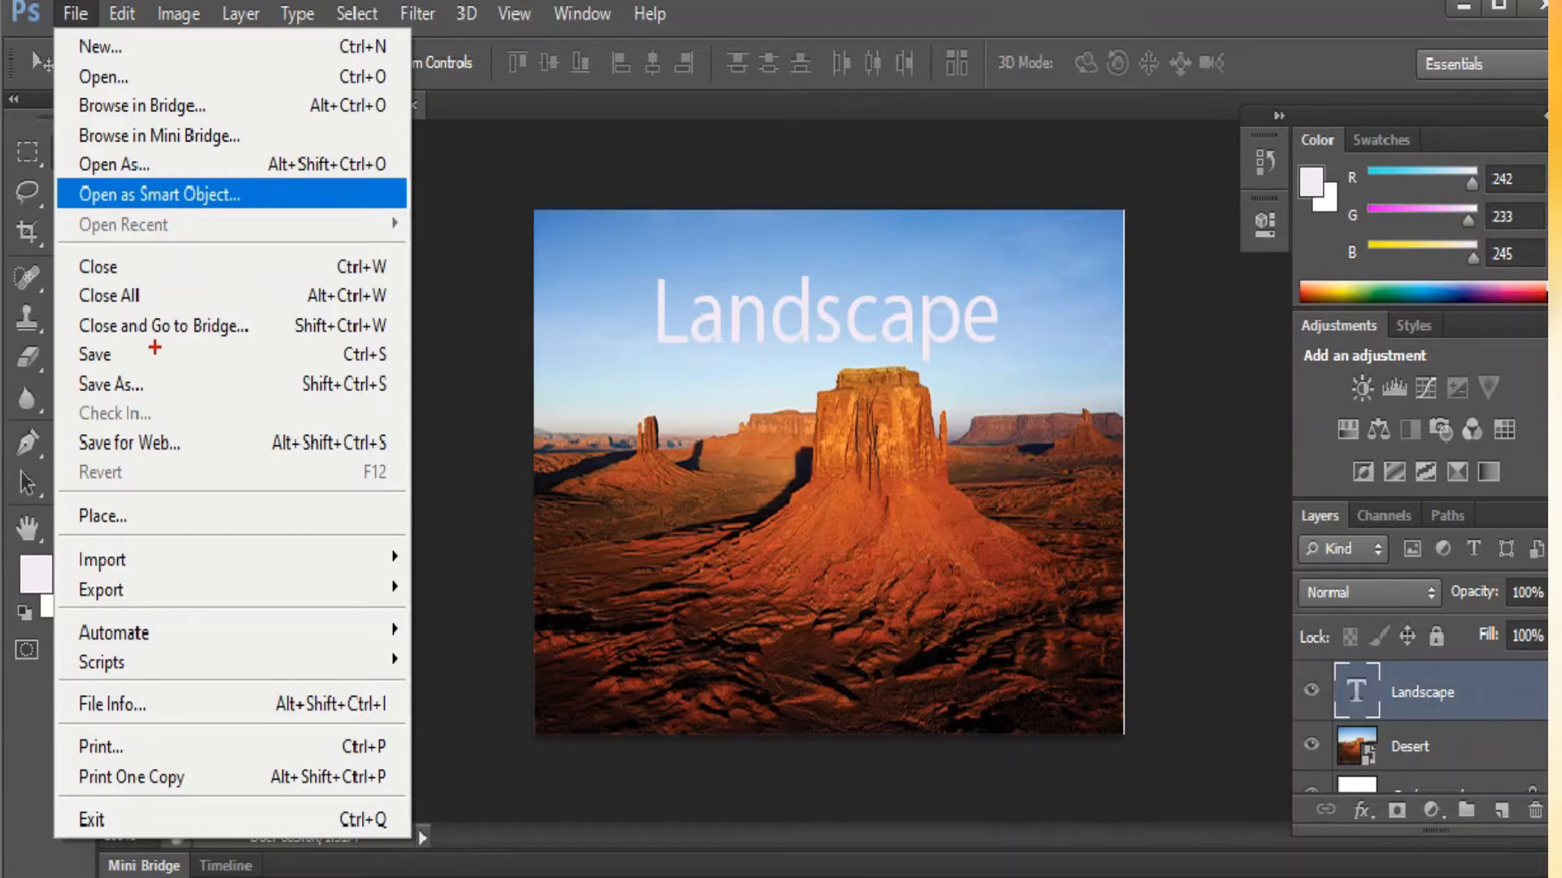
{"action": "key", "text": "Escape"}
Start Save As and name the file 'first'
{"action": "left_click", "coordinate": [81, 26]}
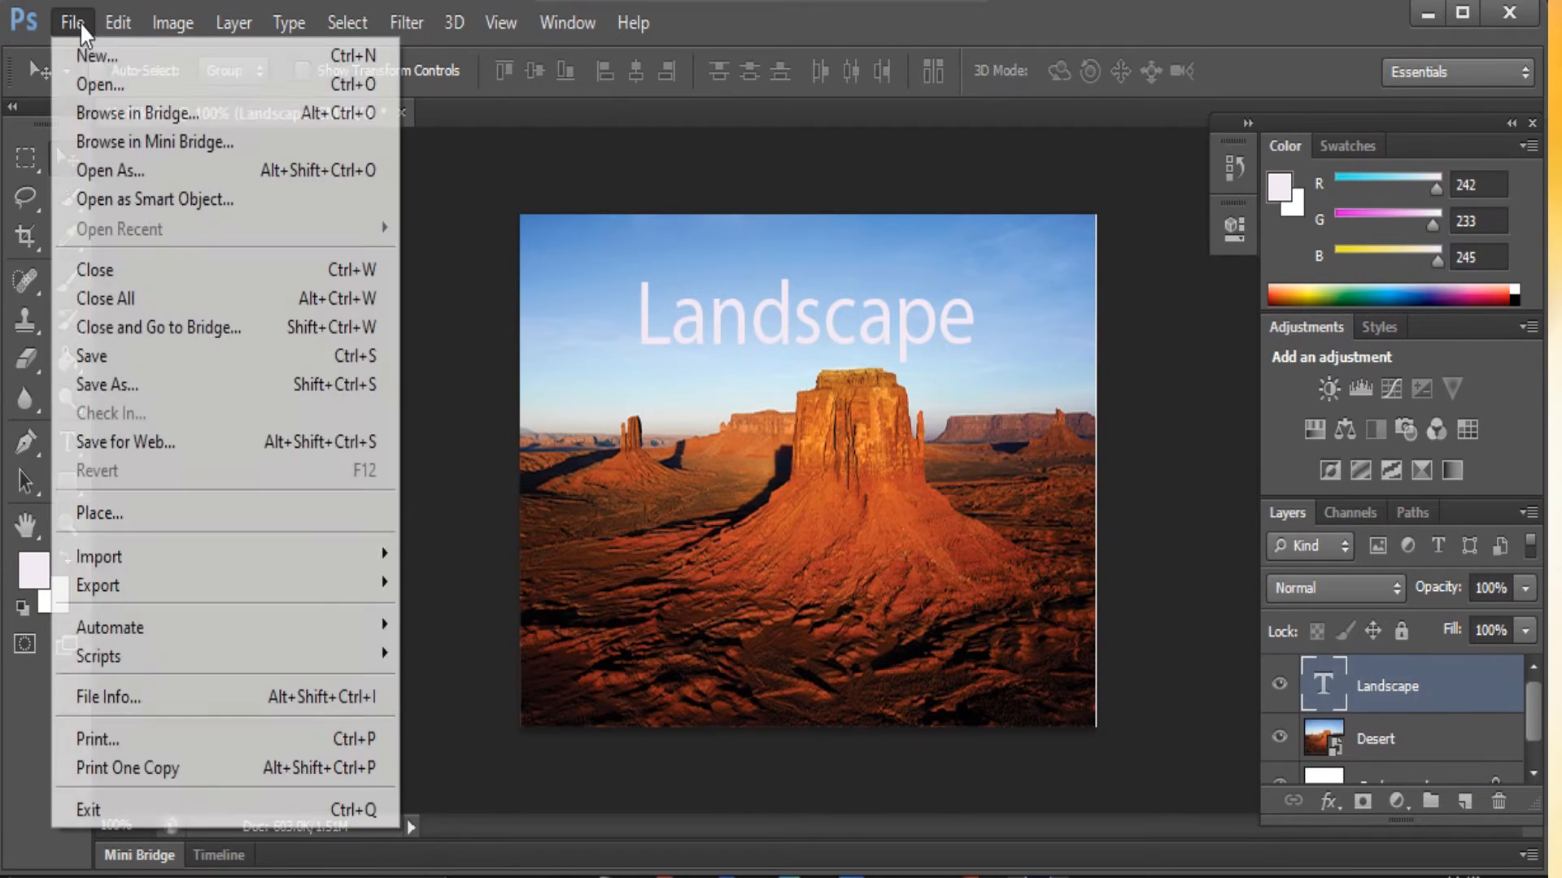
{"action": "left_click", "coordinate": [124, 362]}
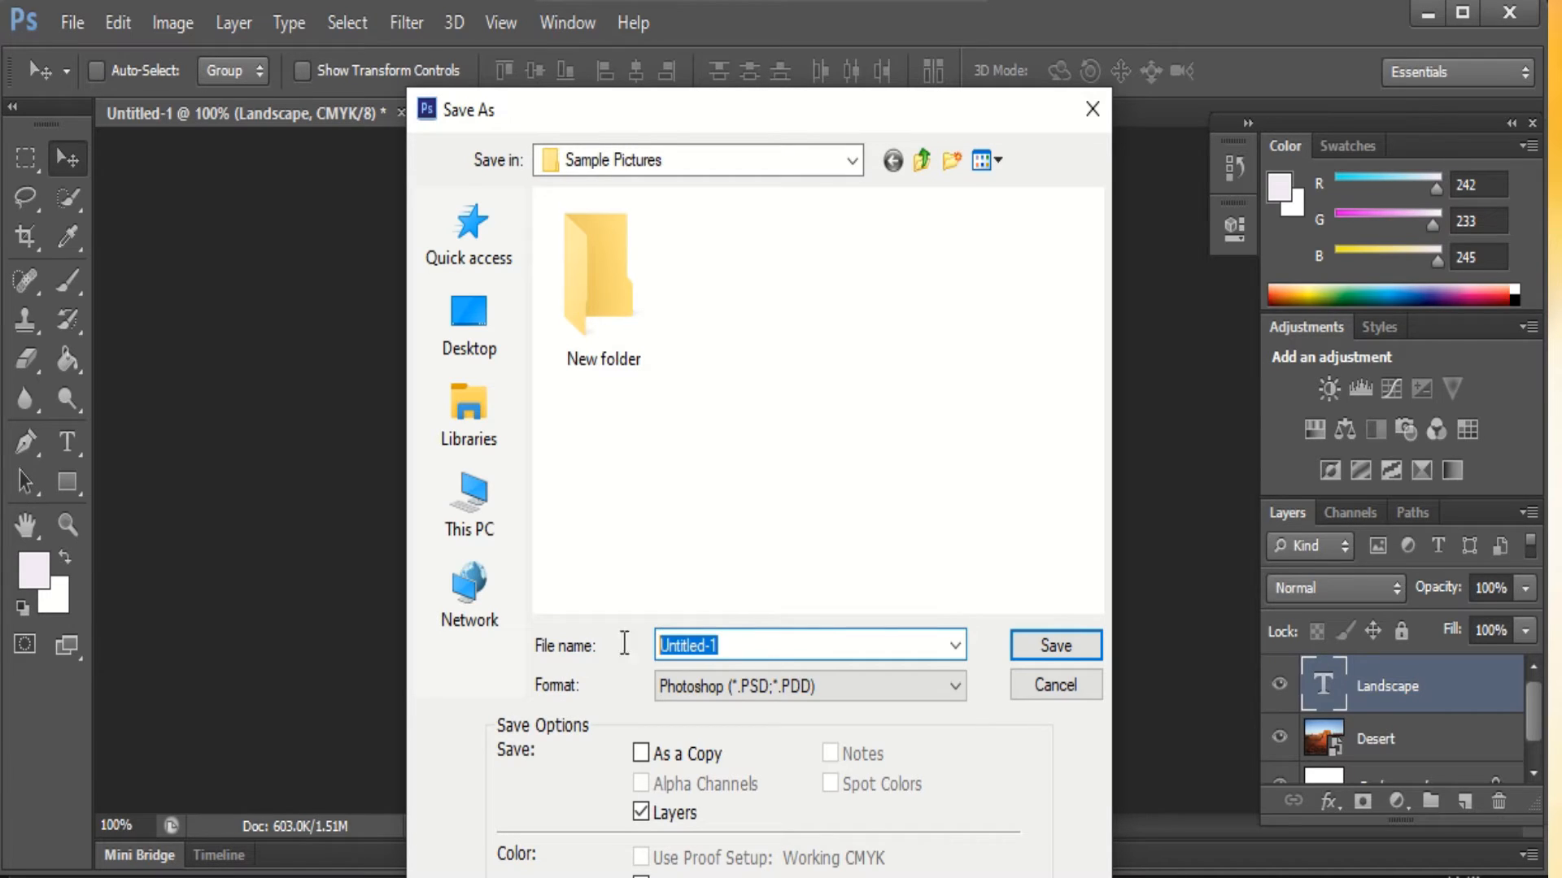
{"action": "type", "text": "first"}
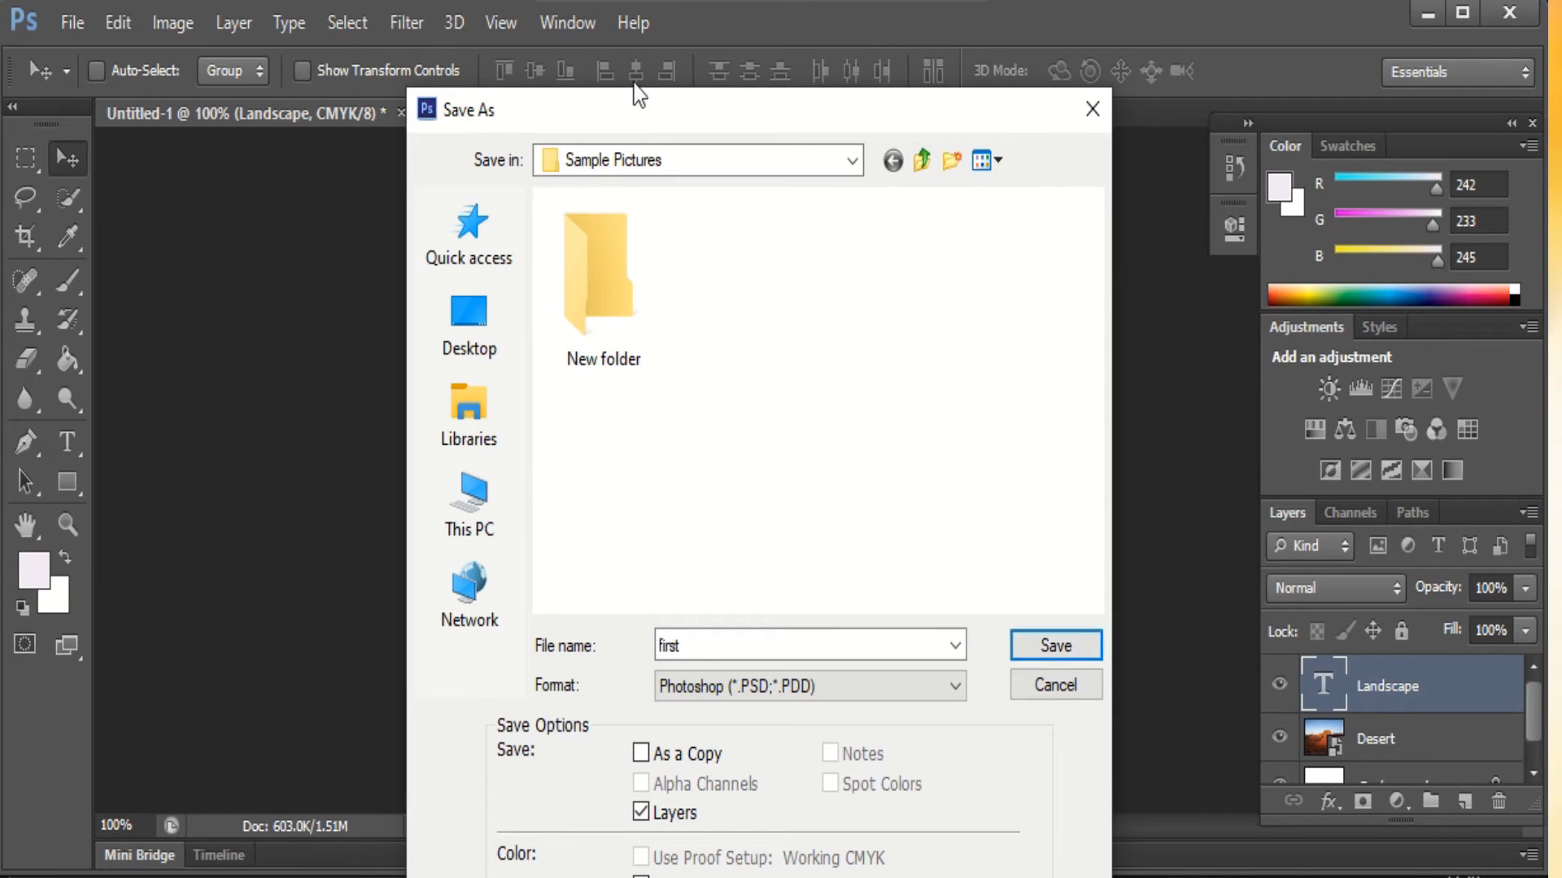
Save first.psd to the Desktop in Photoshop format, accepting the compatibility option
{"action": "left_click", "coordinate": [496, 358]}
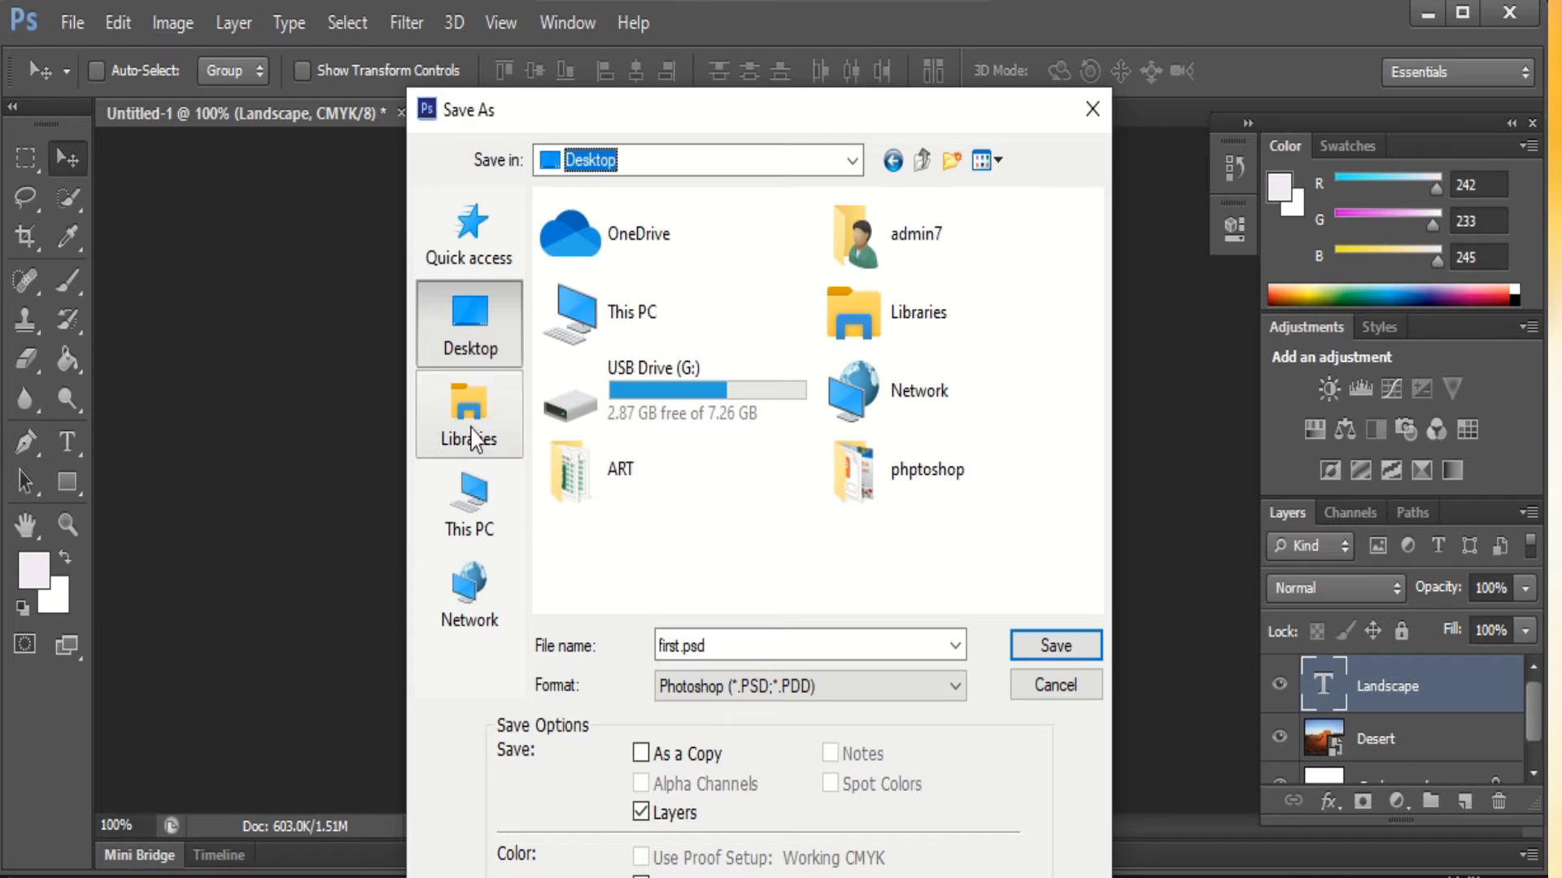
{"action": "left_click", "coordinate": [476, 499]}
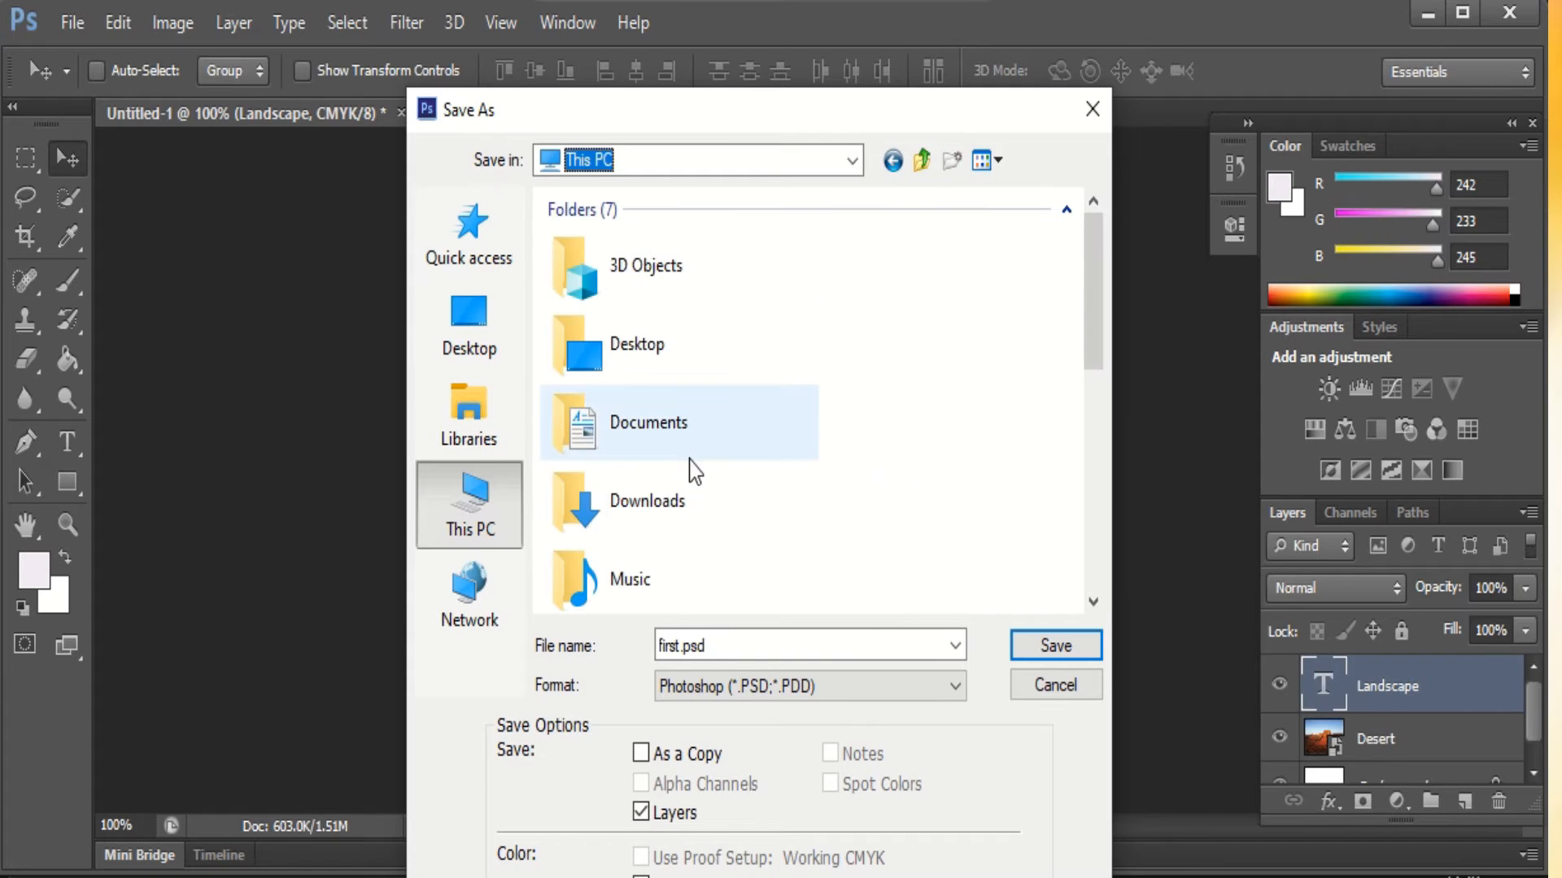
{"action": "scroll", "coordinate": [691, 471], "scroll_direction": "down", "scroll_amount": 5}
{"action": "scroll", "coordinate": [731, 553], "scroll_direction": "down", "scroll_amount": 3}
{"action": "scroll", "coordinate": [744, 480], "scroll_direction": "up", "scroll_amount": 3}
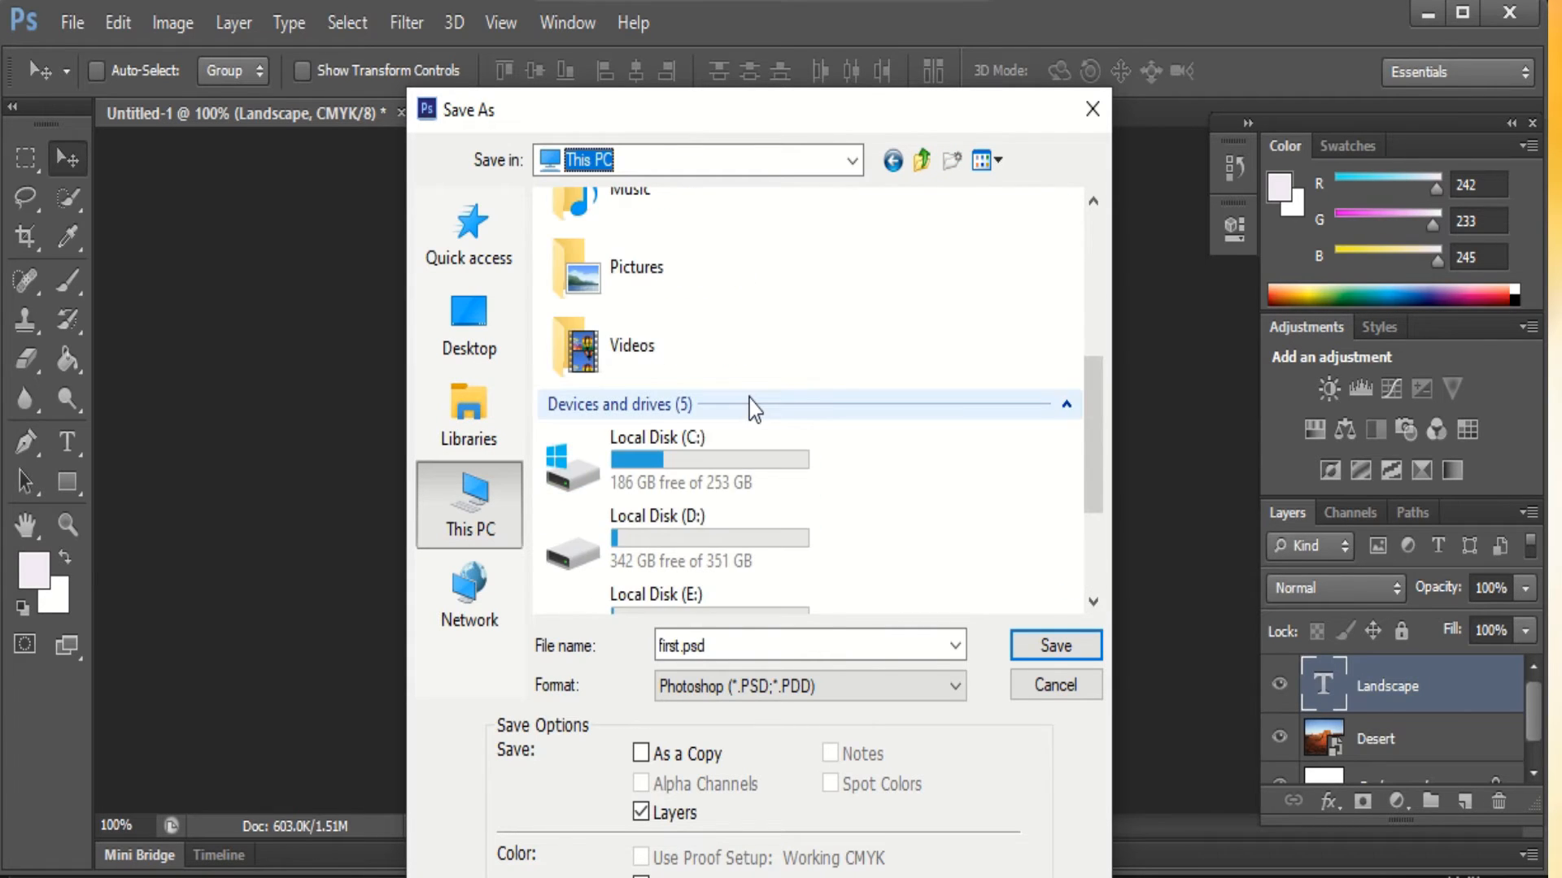
{"action": "left_click", "coordinate": [459, 319]}
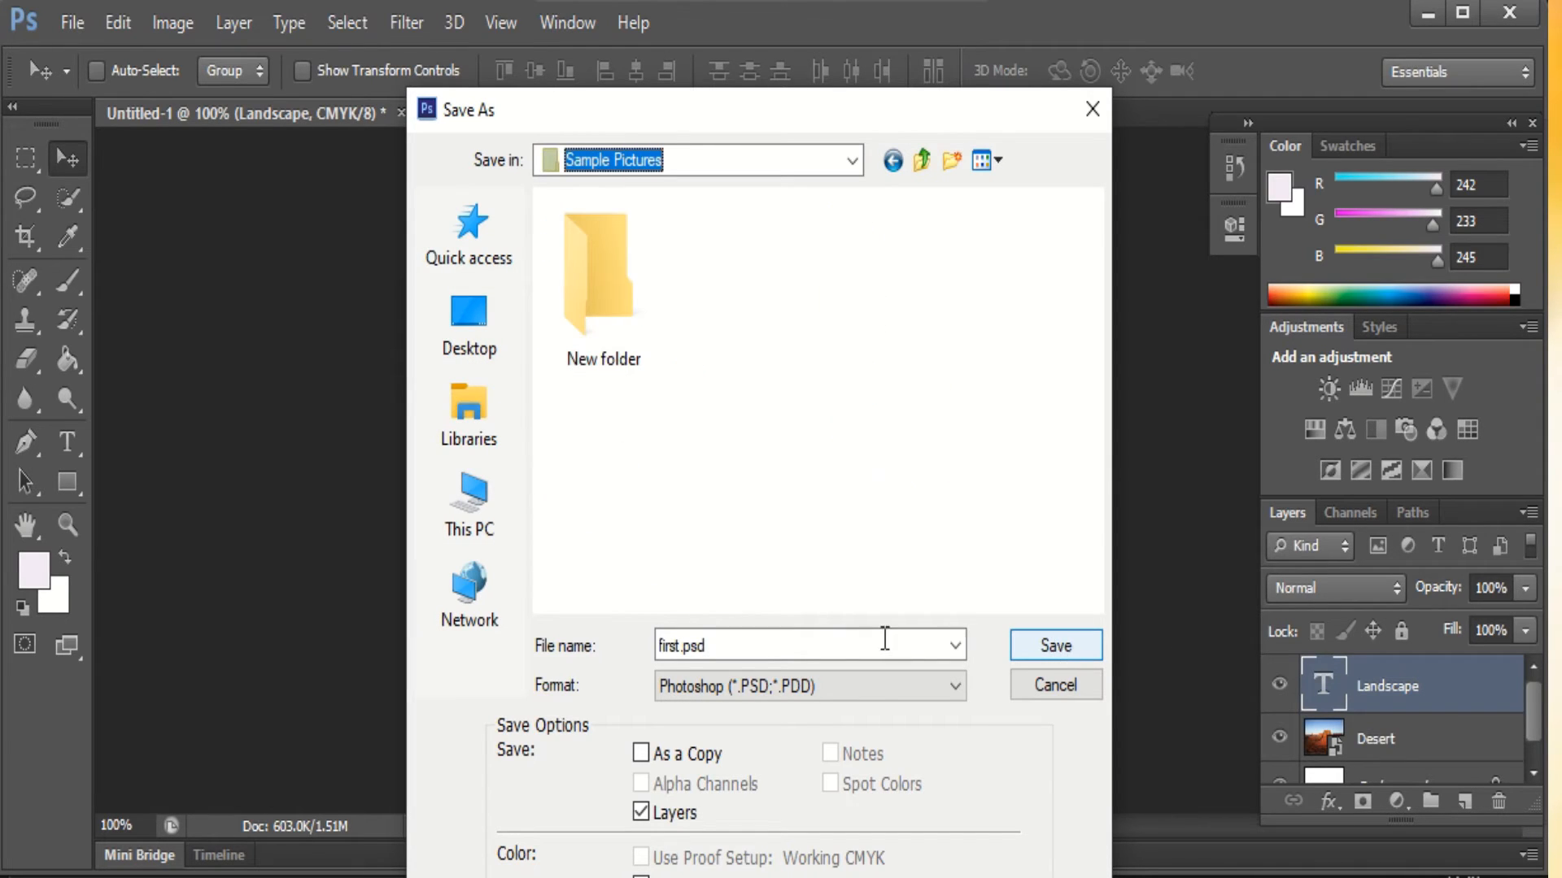
{"action": "left_click", "coordinate": [462, 329]}
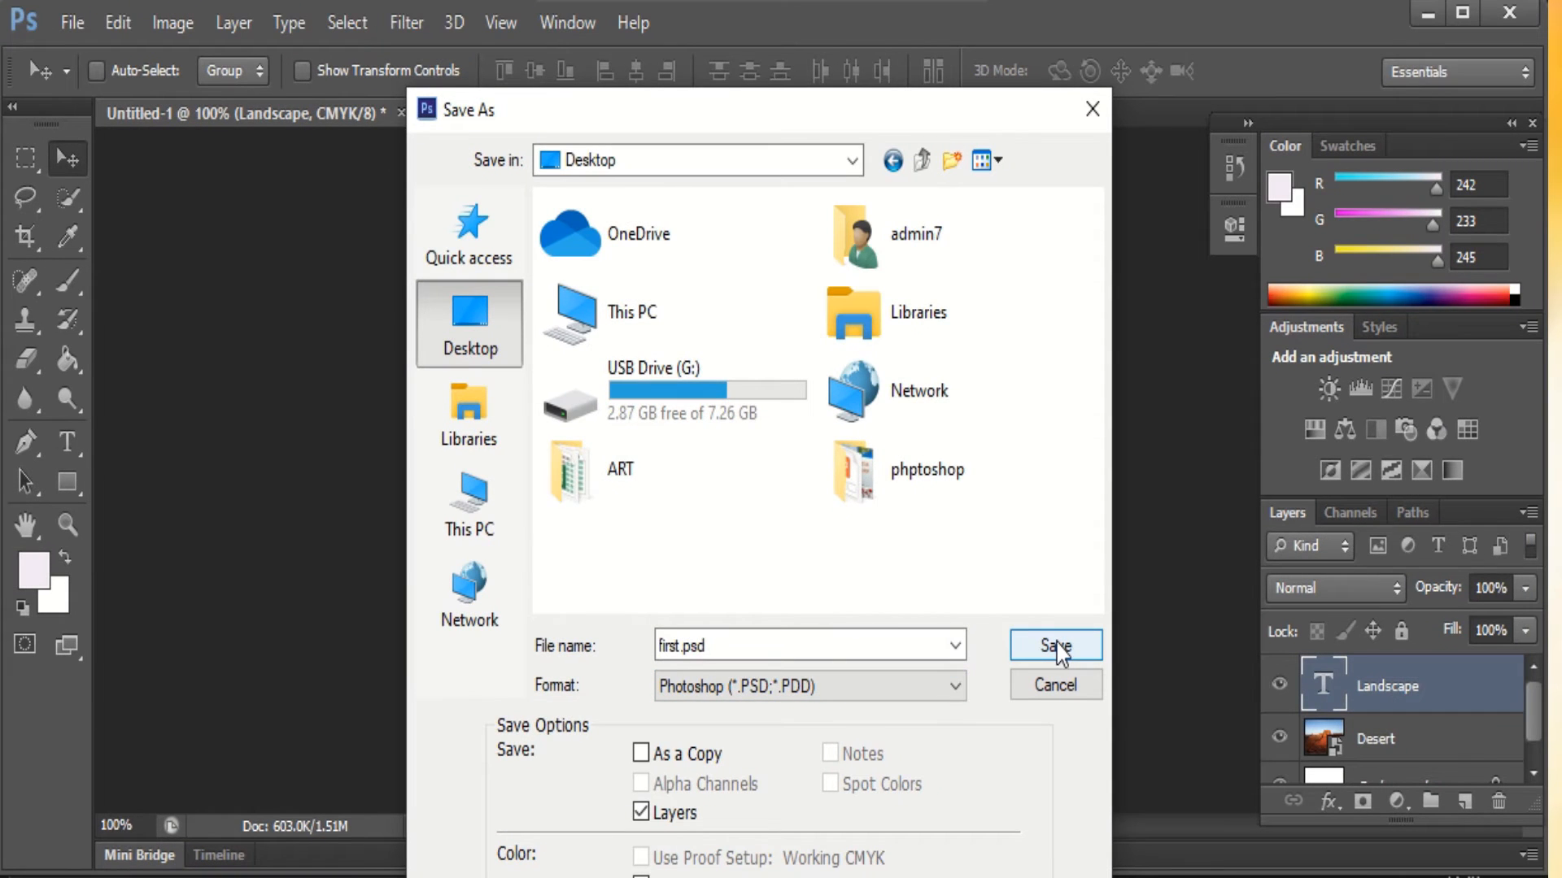
{"action": "left_click", "coordinate": [1056, 646]}
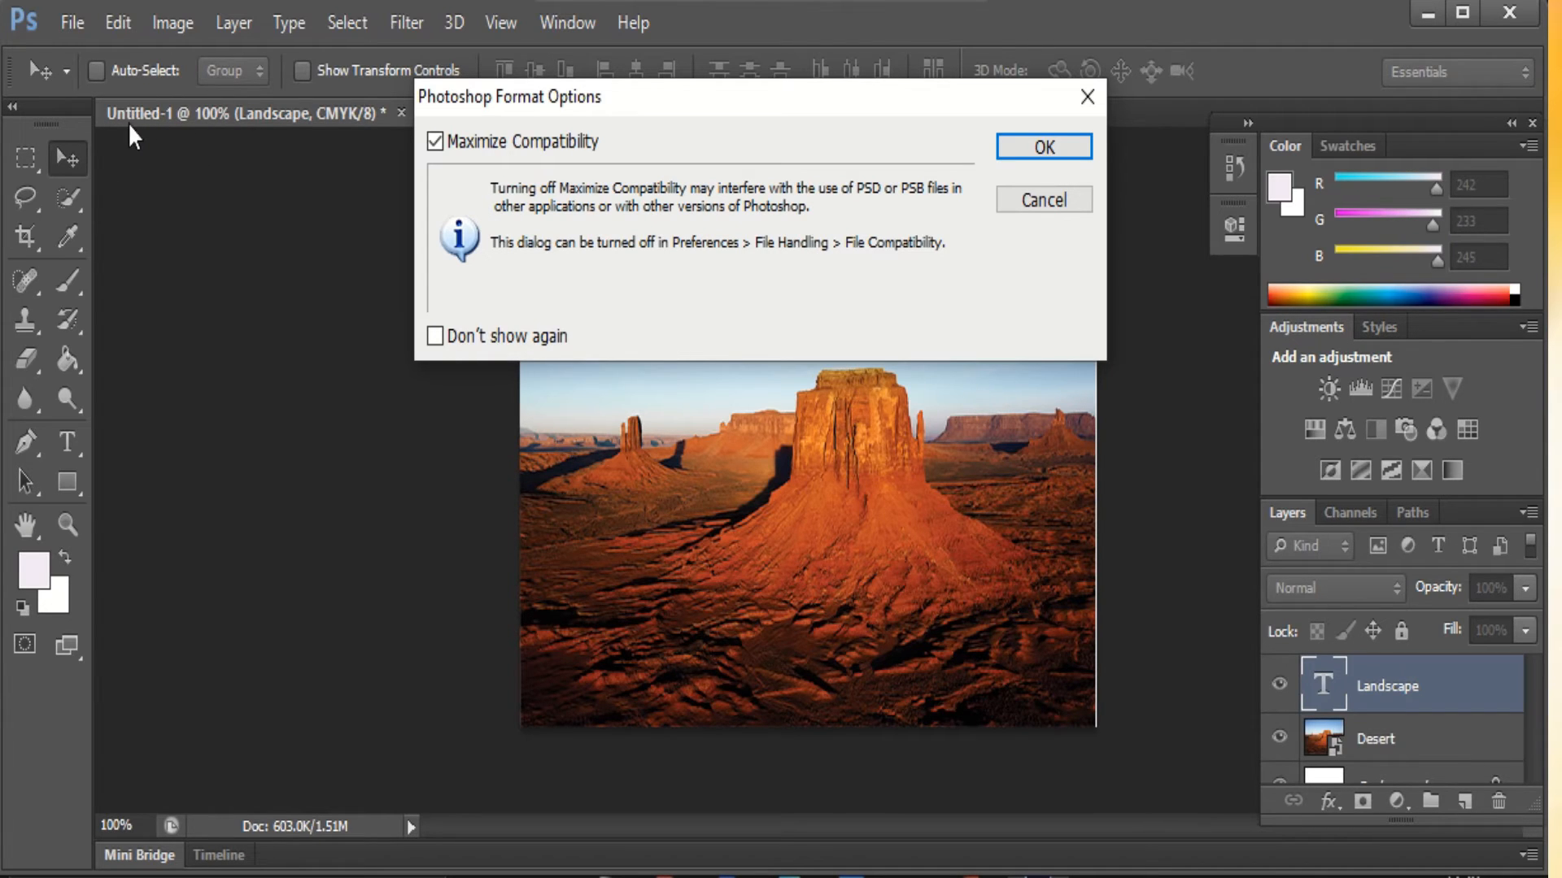
{"action": "left_click", "coordinate": [1044, 147]}
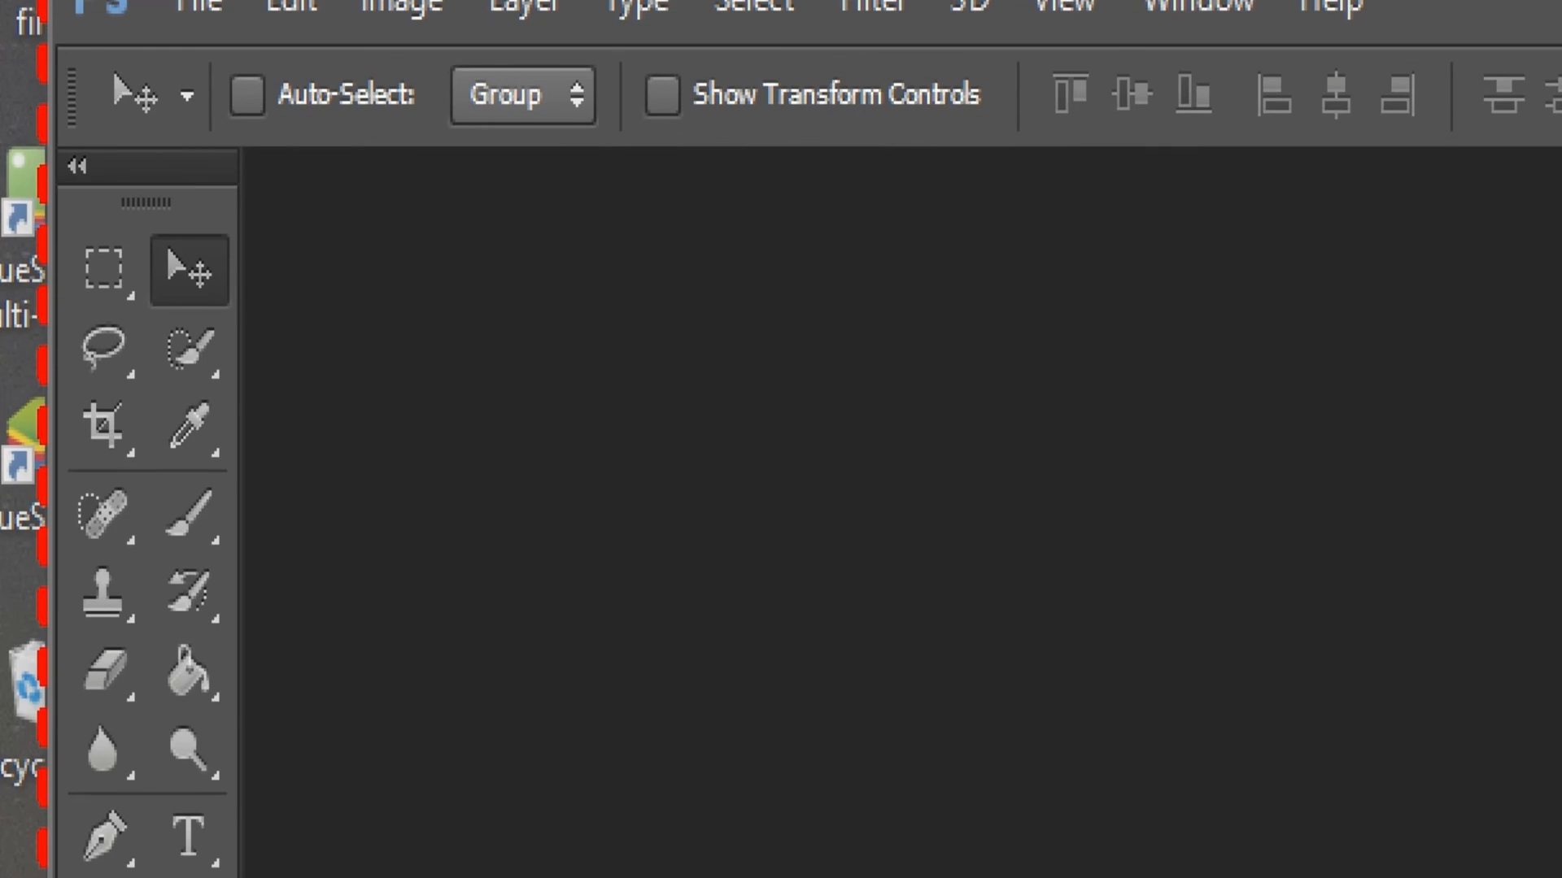
Show the File menu over the empty Photoshop workspace
{"action": "left_click", "coordinate": [199, 6]}
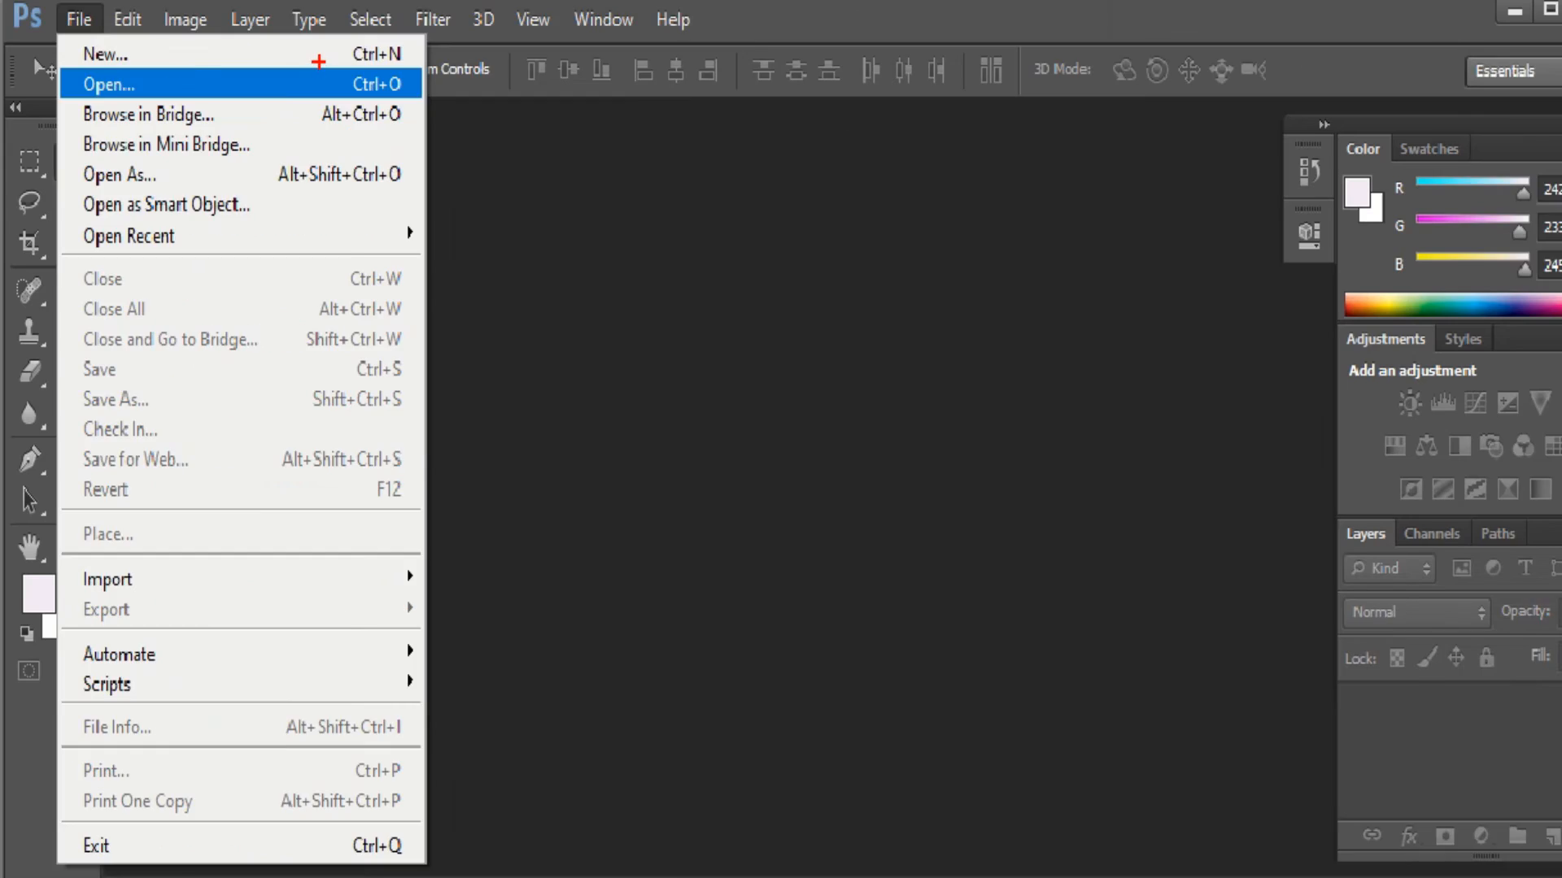
{"action": "left_click", "coordinate": [1124, 74]}
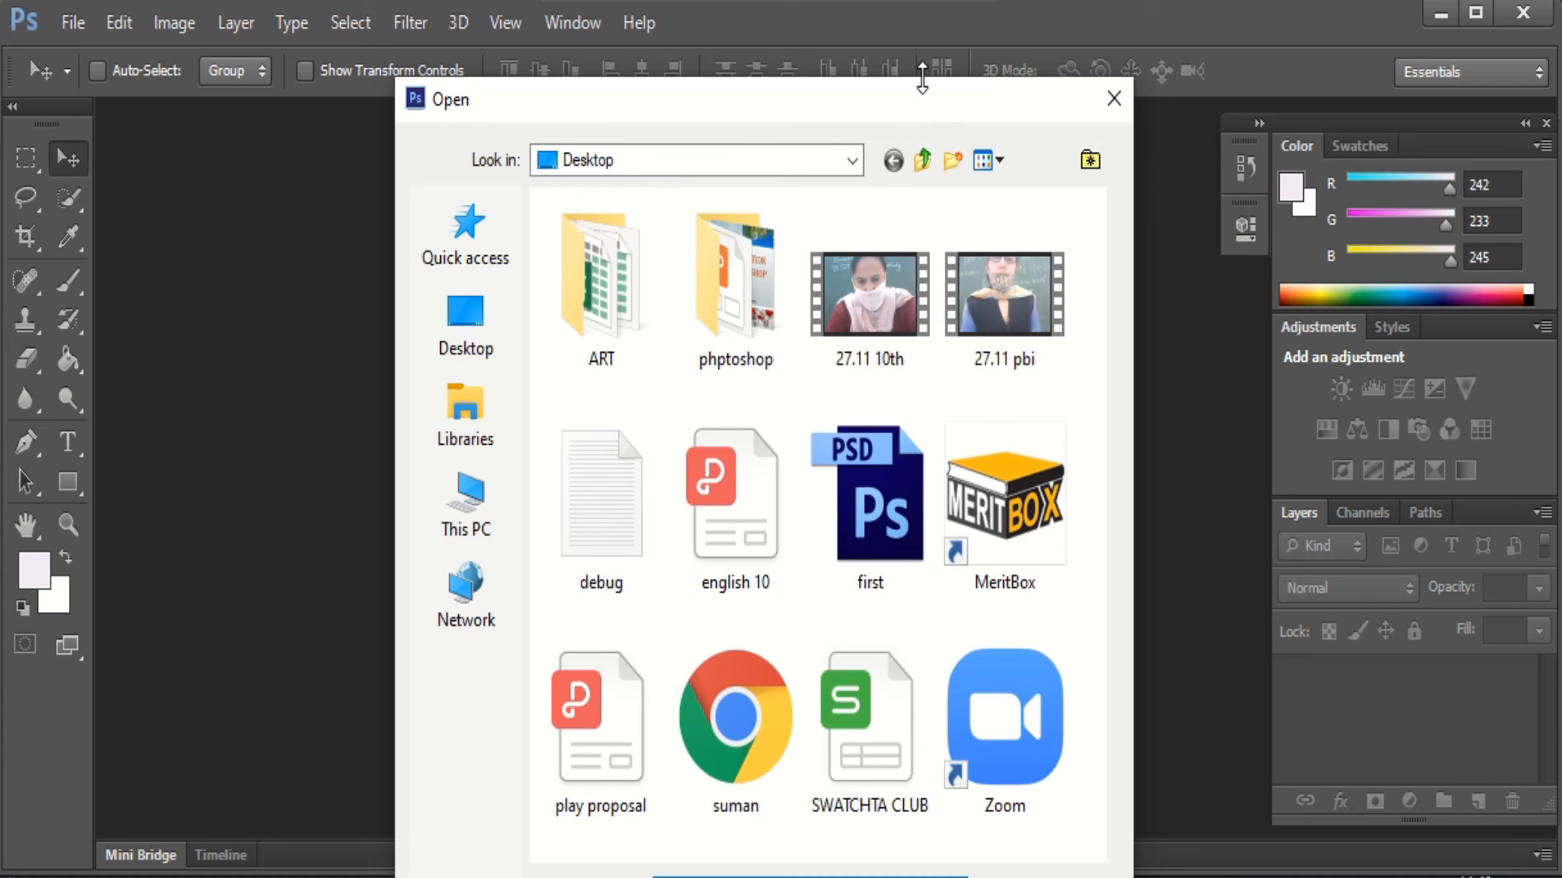
{"action": "left_click_drag", "start_coordinate": [927, 78], "coordinate": [899, 122]}
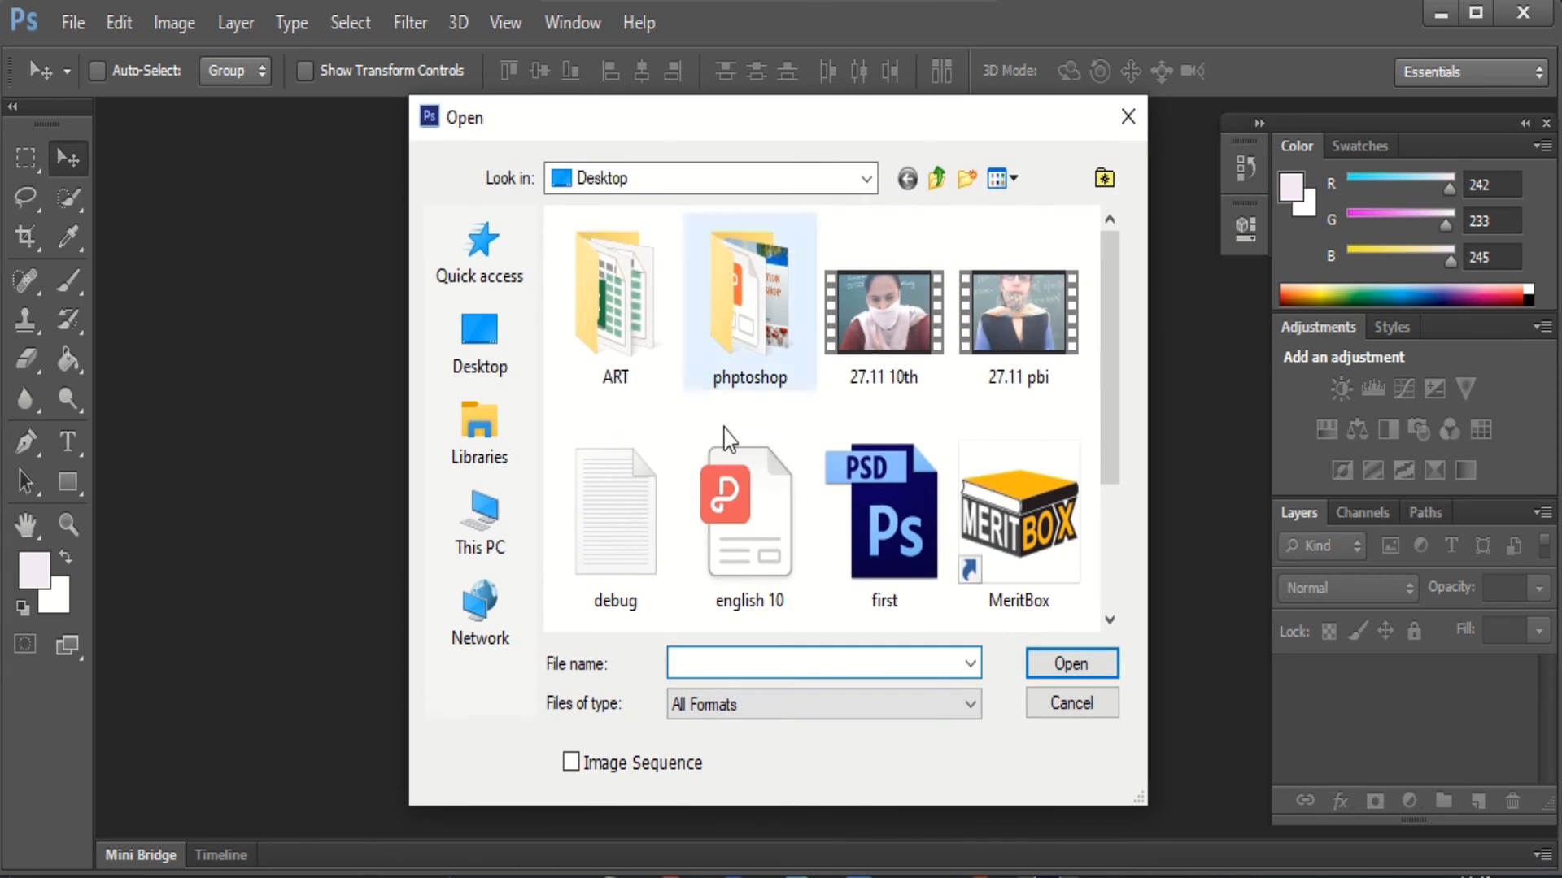
{"action": "left_click", "coordinate": [494, 343]}
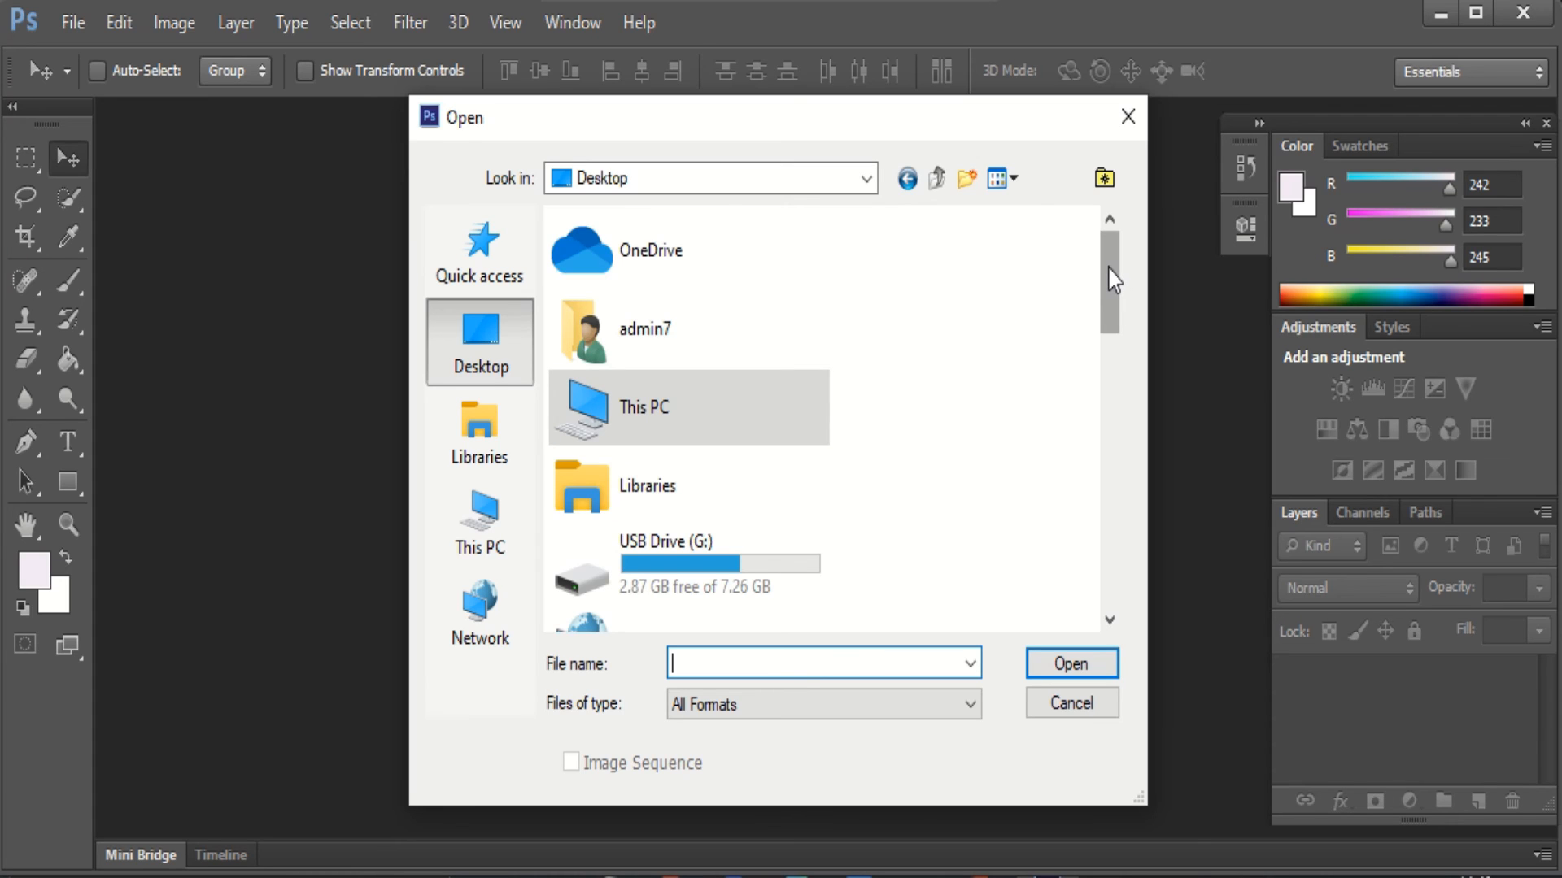
{"action": "left_click_drag", "start_coordinate": [1113, 280], "coordinate": [1108, 550]}
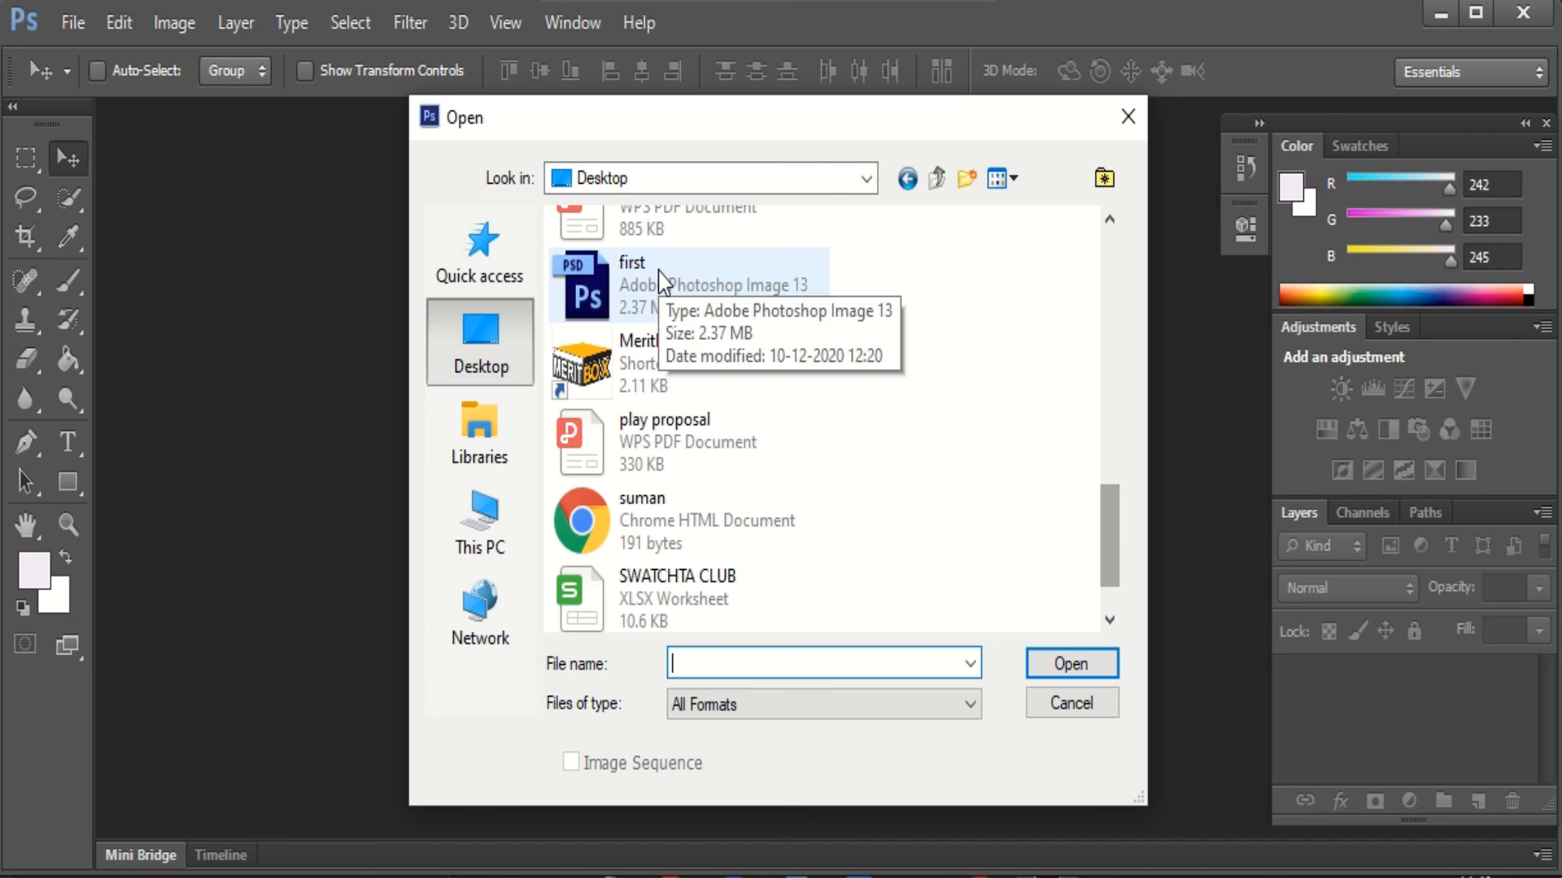
{"action": "left_click", "coordinate": [660, 281]}
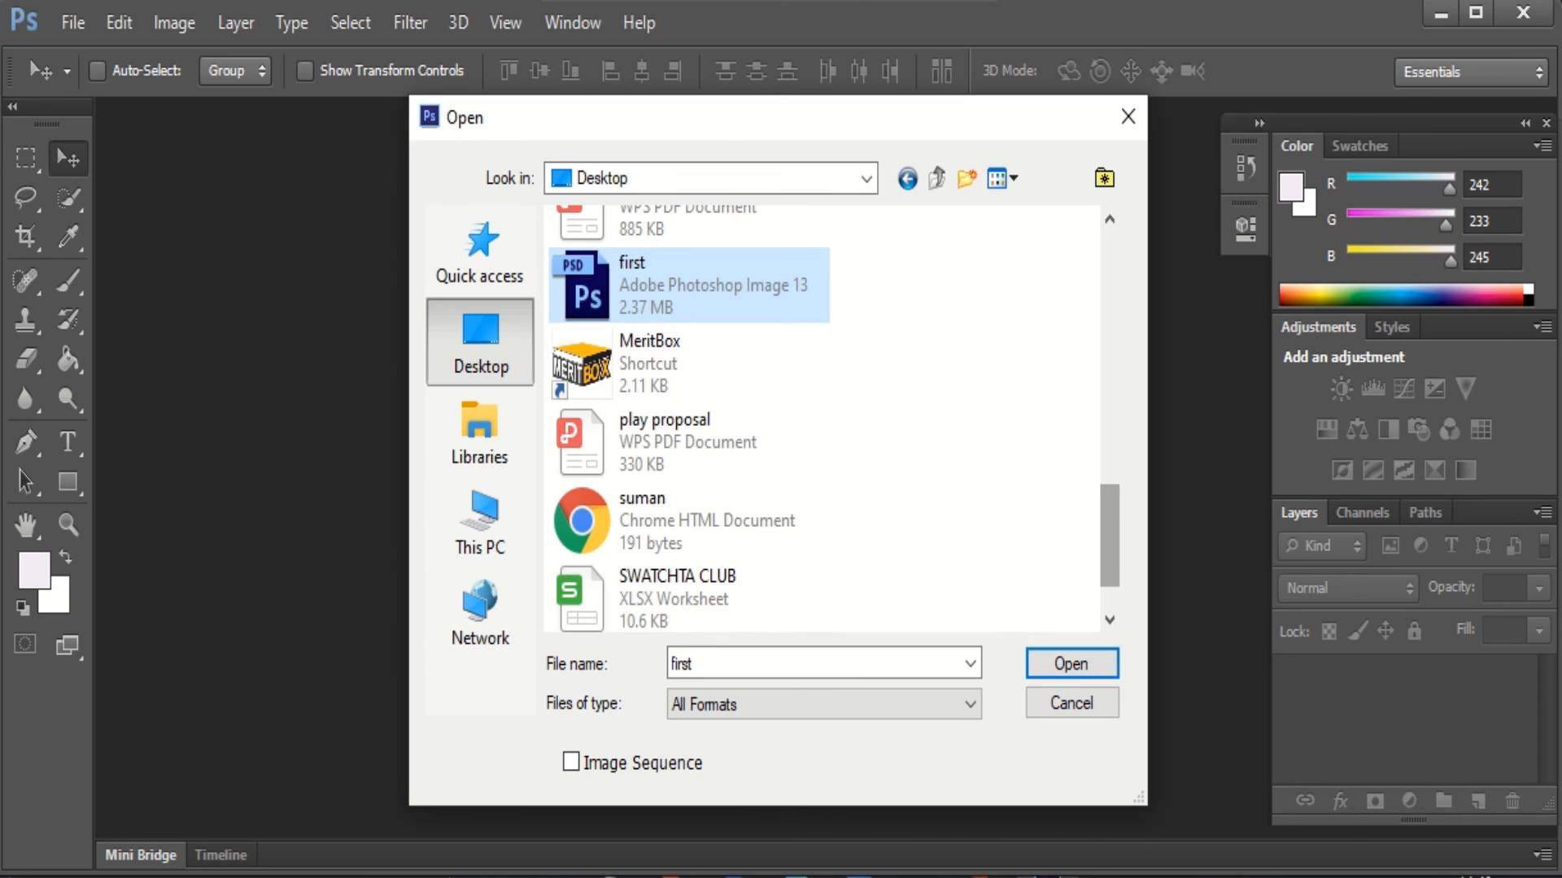
{"action": "left_click", "coordinate": [1127, 118]}
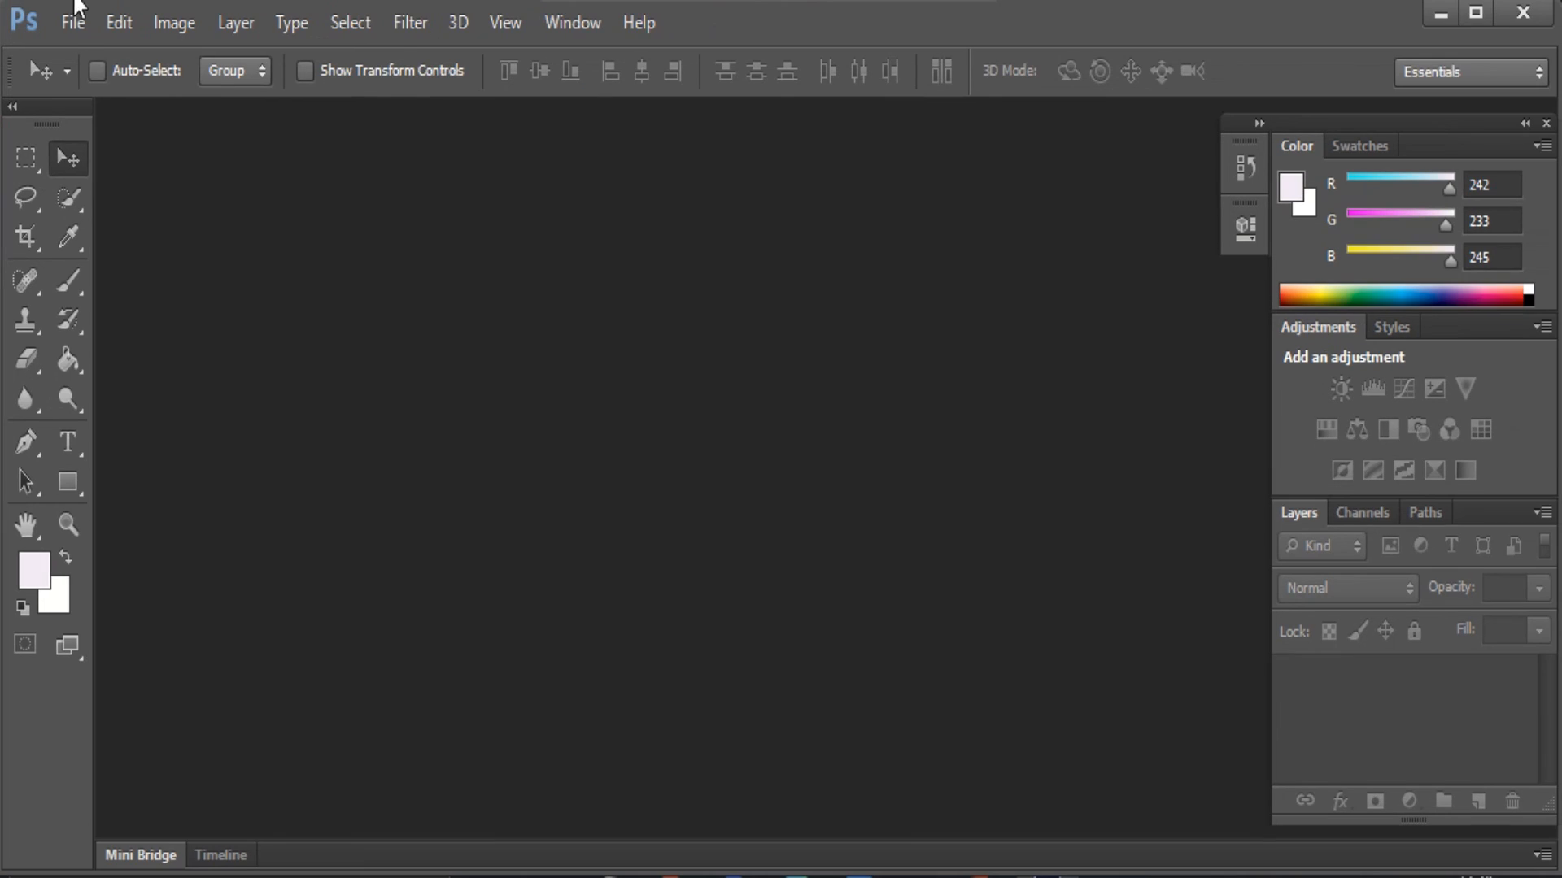
Open first.psd from the Desktop with File > Open
{"action": "left_click", "coordinate": [137, 74]}
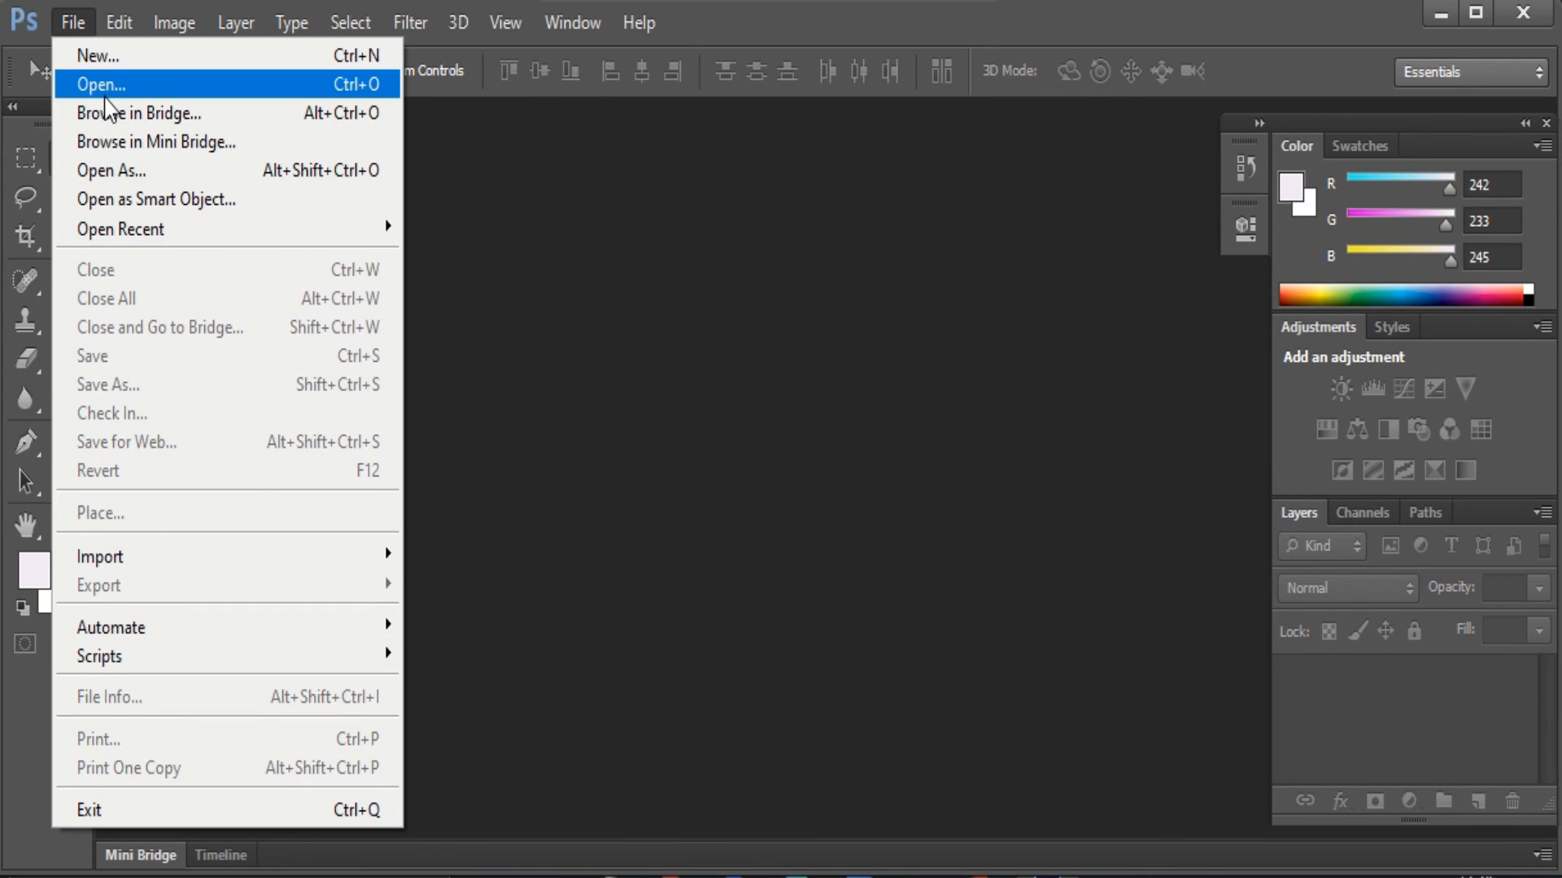
{"action": "left_click", "coordinate": [425, 320]}
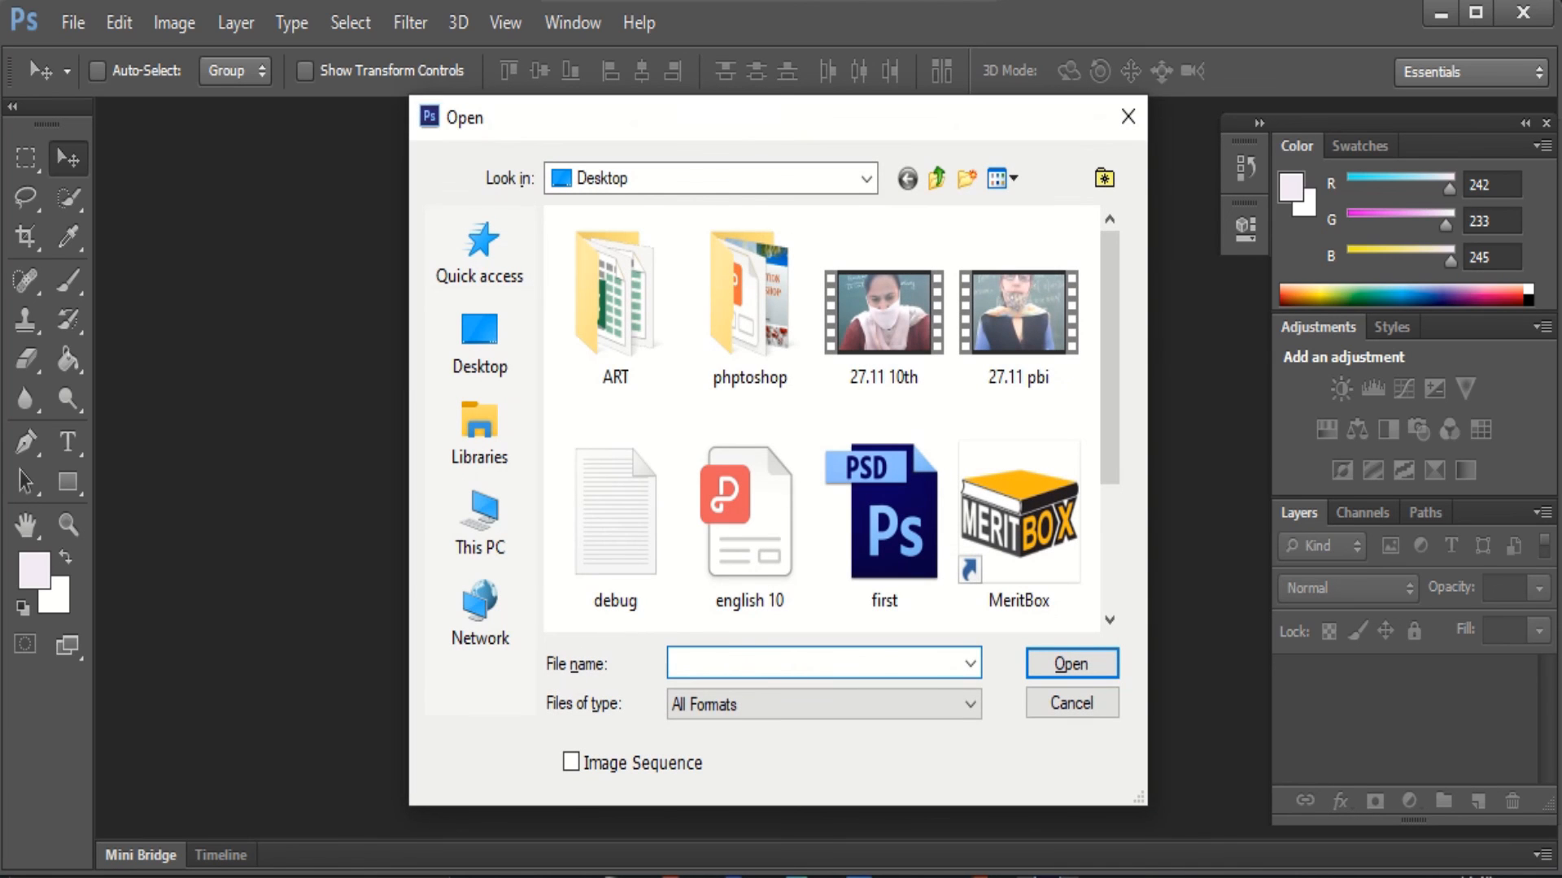
{"action": "left_click", "coordinate": [510, 345]}
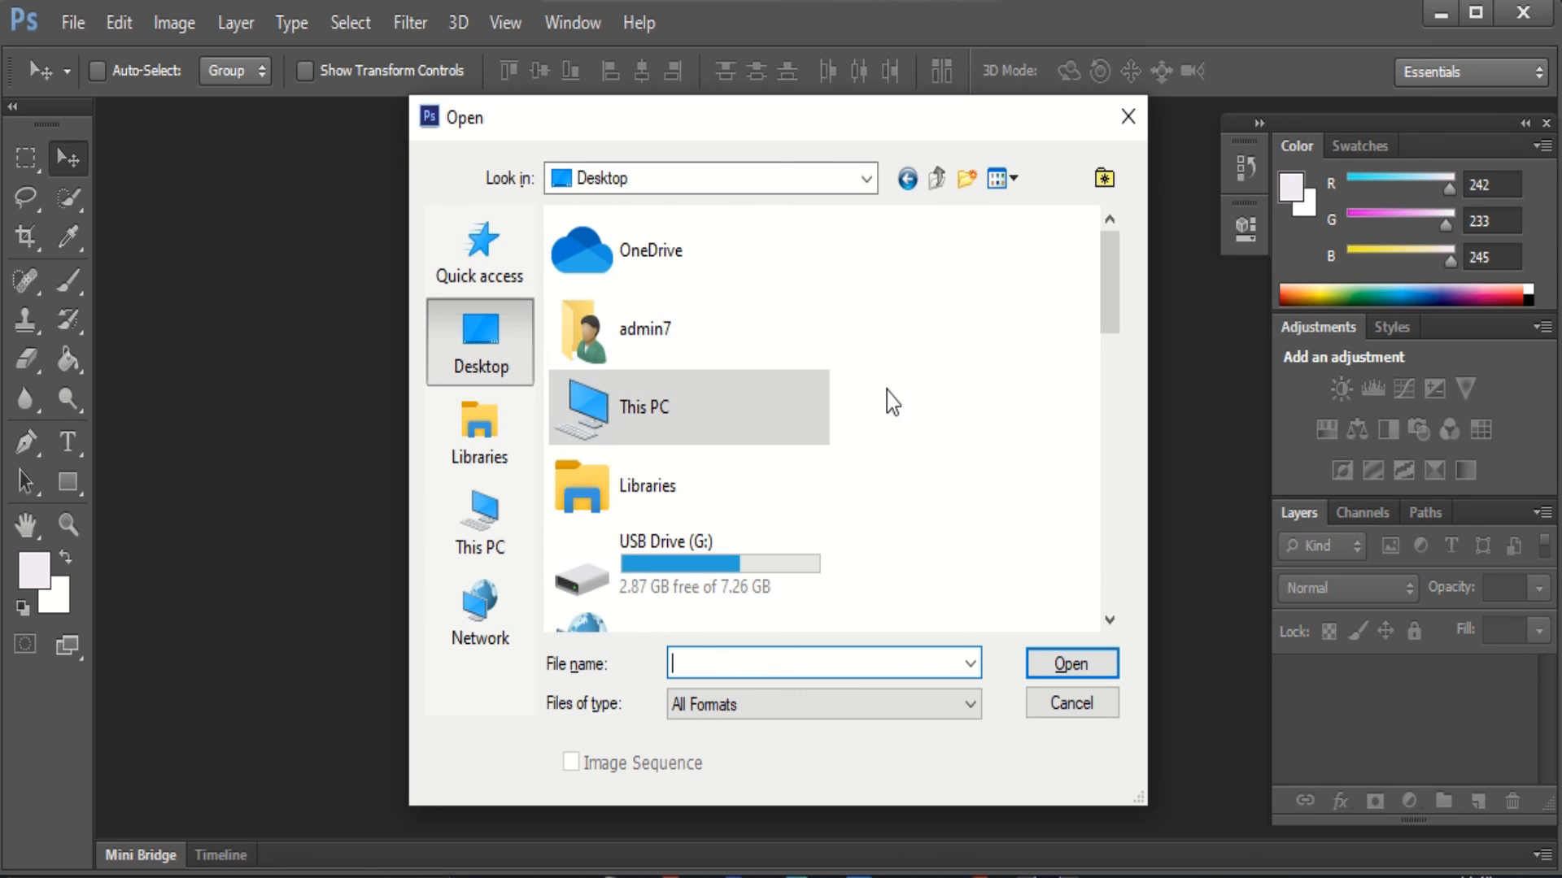
{"action": "scroll", "coordinate": [874, 392], "scroll_direction": "down", "scroll_amount": 10}
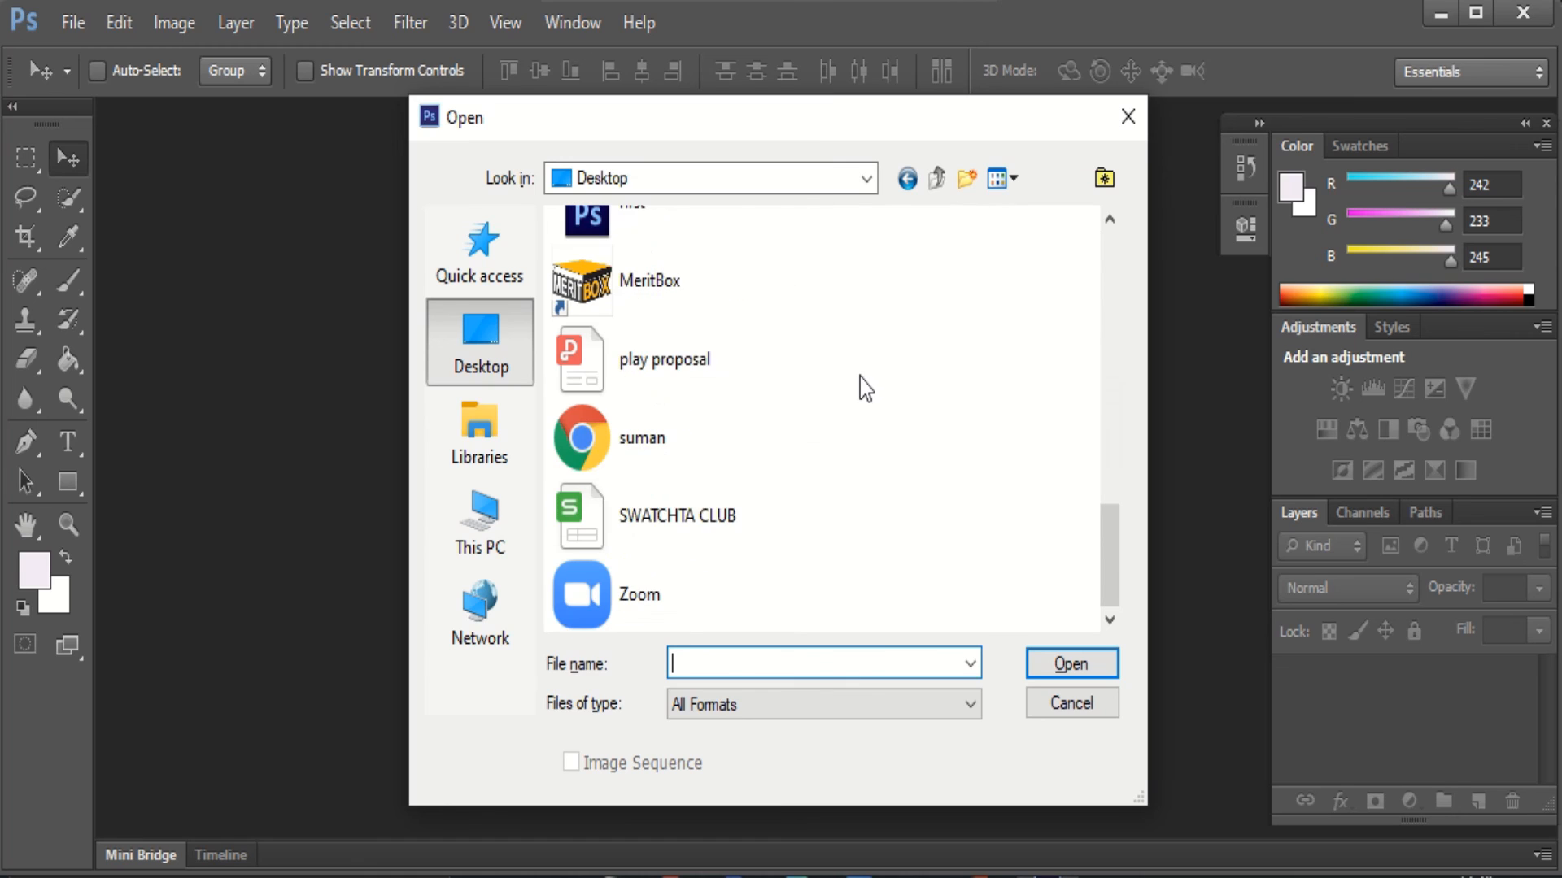
{"action": "scroll", "coordinate": [861, 377], "scroll_direction": "up", "scroll_amount": 3}
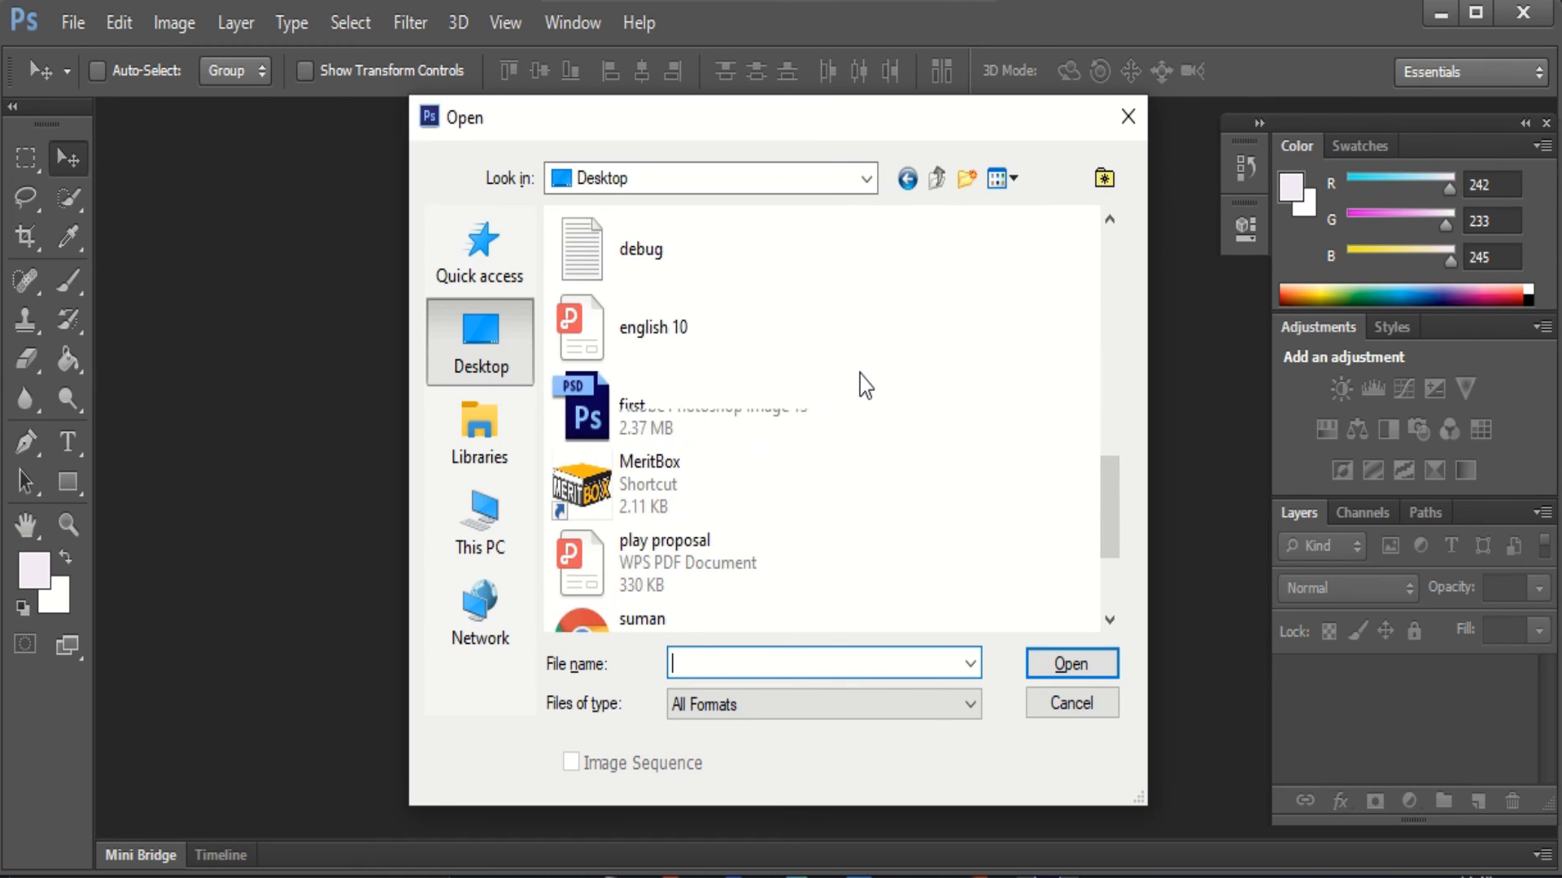
{"action": "left_click", "coordinate": [675, 424]}
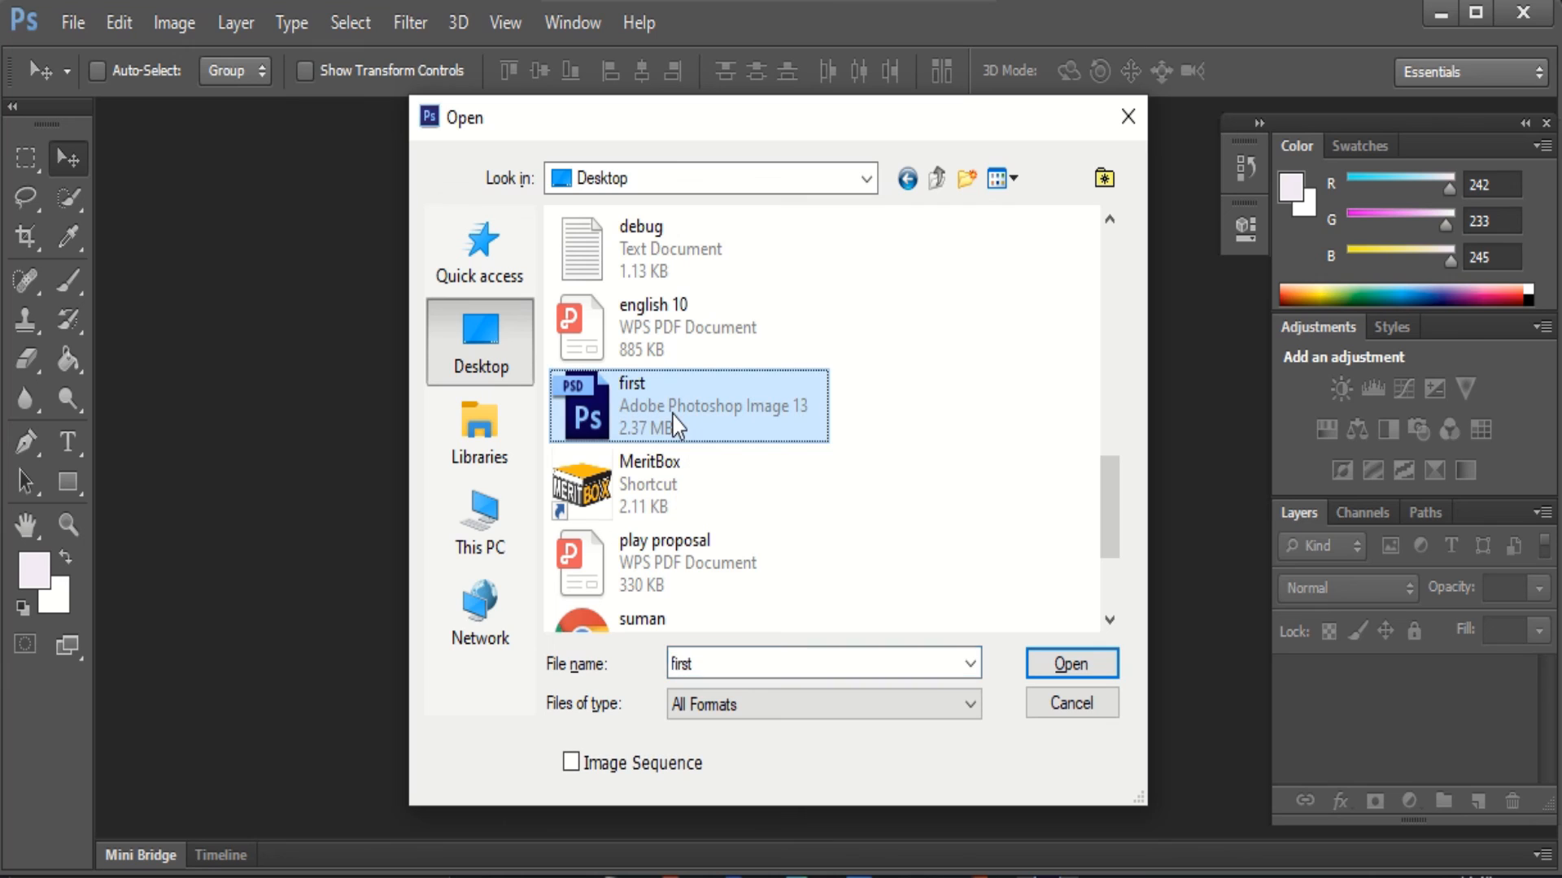
{"action": "left_click", "coordinate": [1094, 664]}
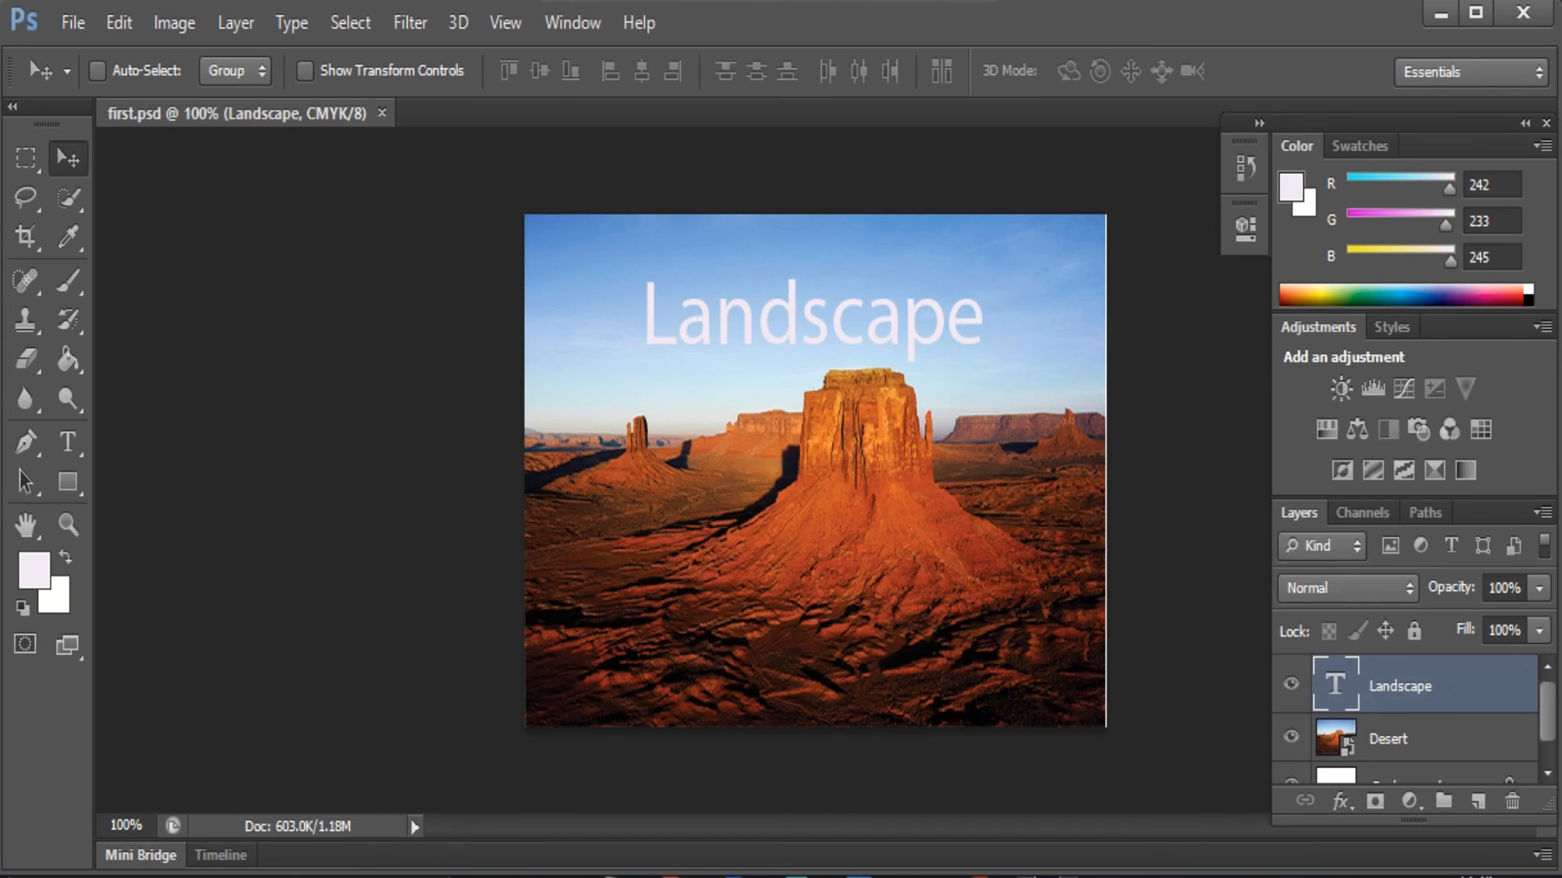